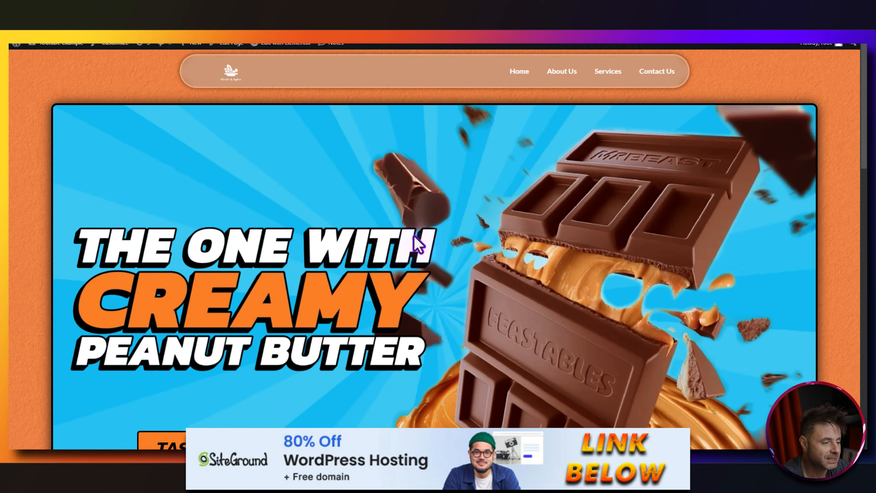
Examine the finished example page's spinning backgrounds in the hero section and the smaller cards below it
scroll(414, 236, "down", 10)
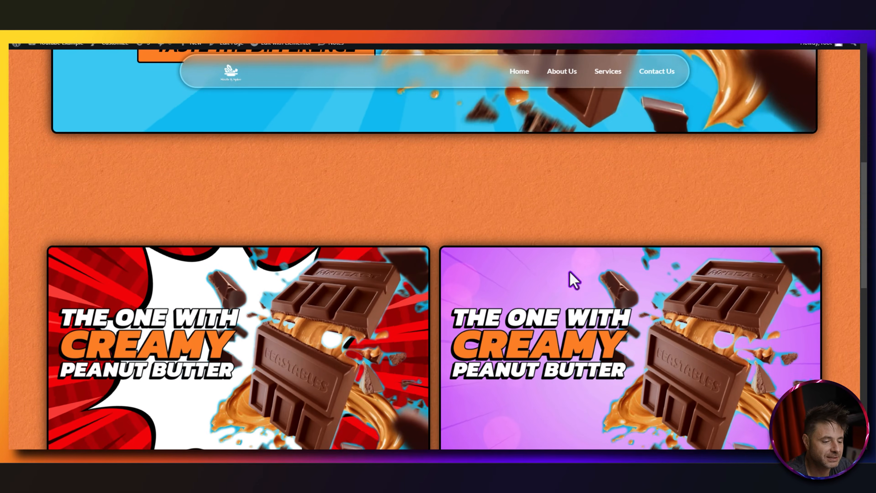
scroll(432, 246, "down", 8)
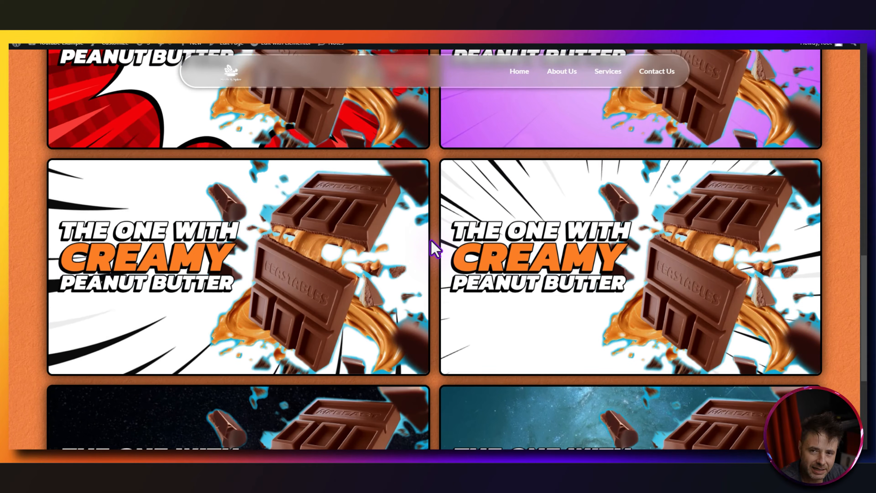
scroll(434, 249, "down", 5)
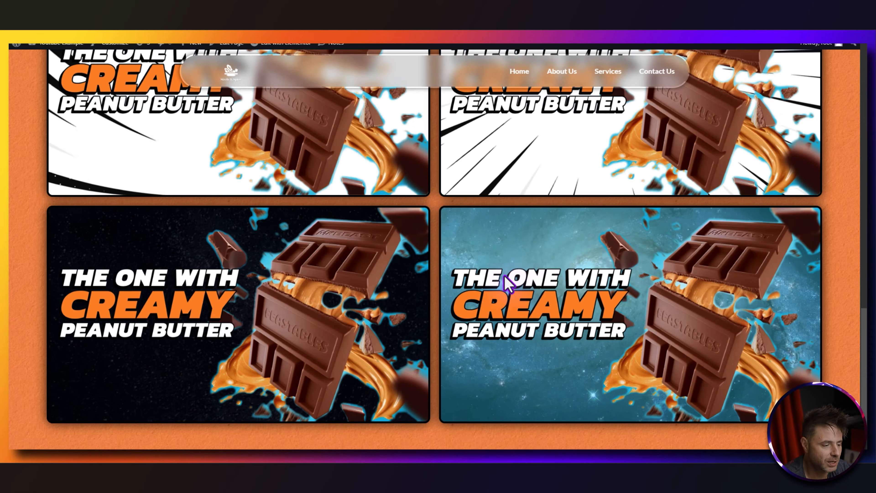
scroll(367, 328, "up", 10)
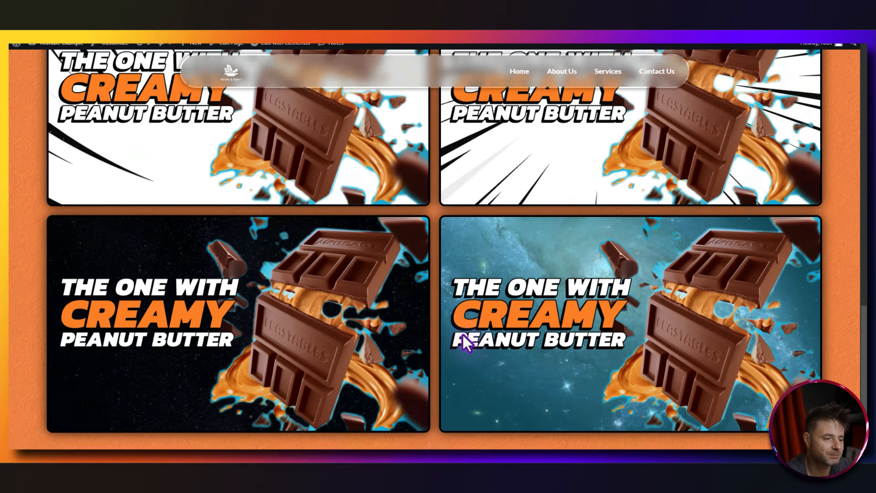
scroll(496, 245, "down", 12)
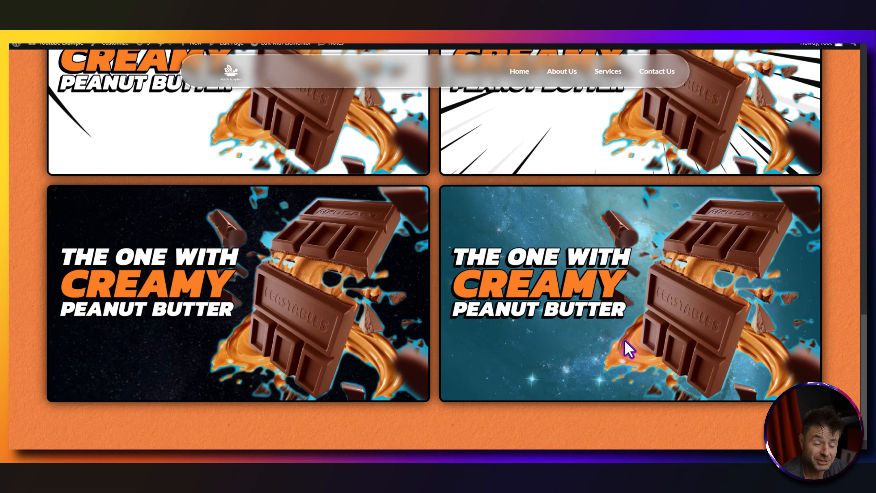
scroll(442, 394, "up", 5)
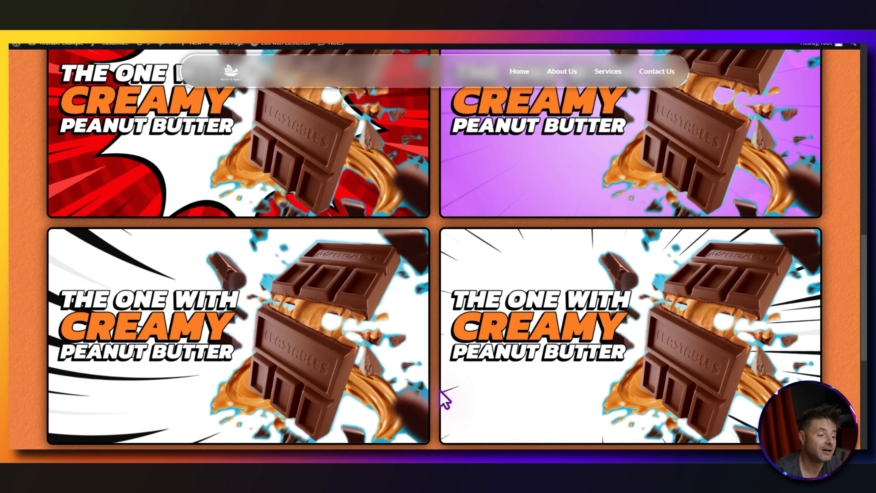
scroll(435, 402, "up", 10)
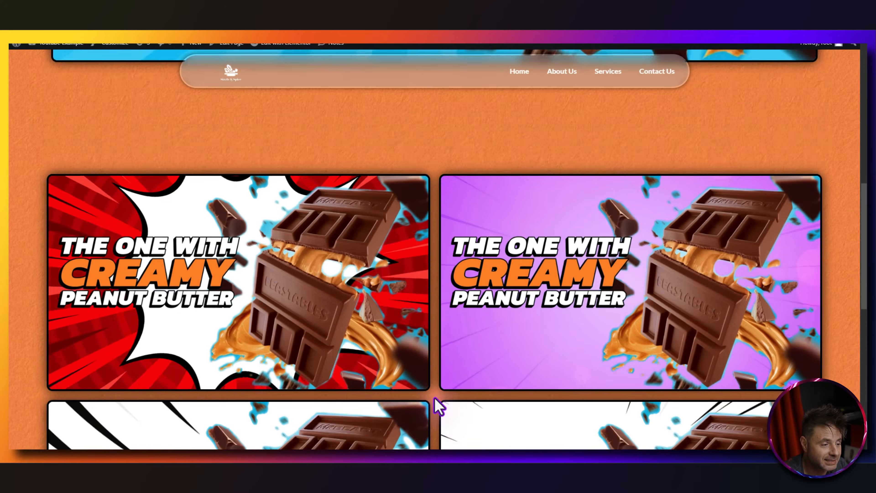
scroll(435, 398, "up", 3)
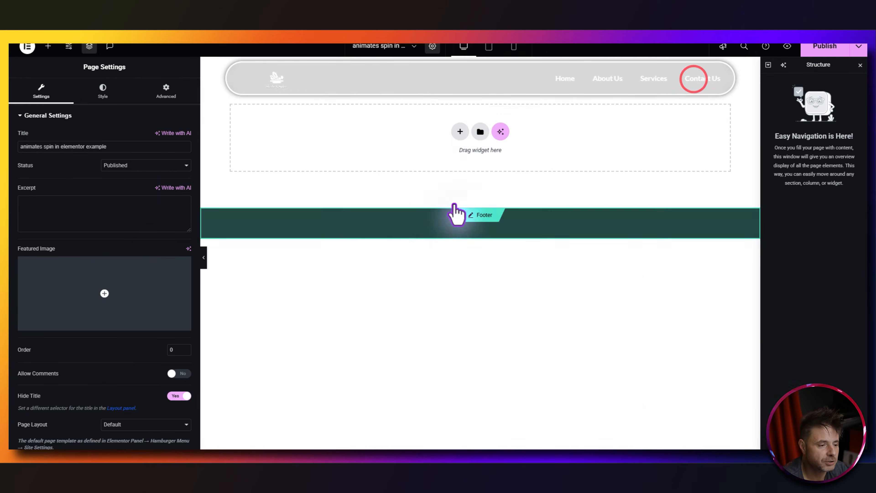
View the template import screen of the Elementor library and close the library
left_click(479, 131)
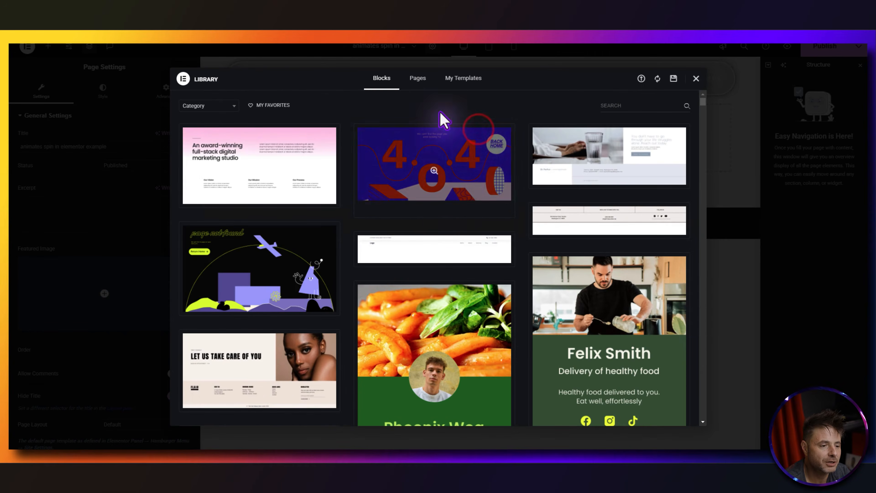
left_click(641, 80)
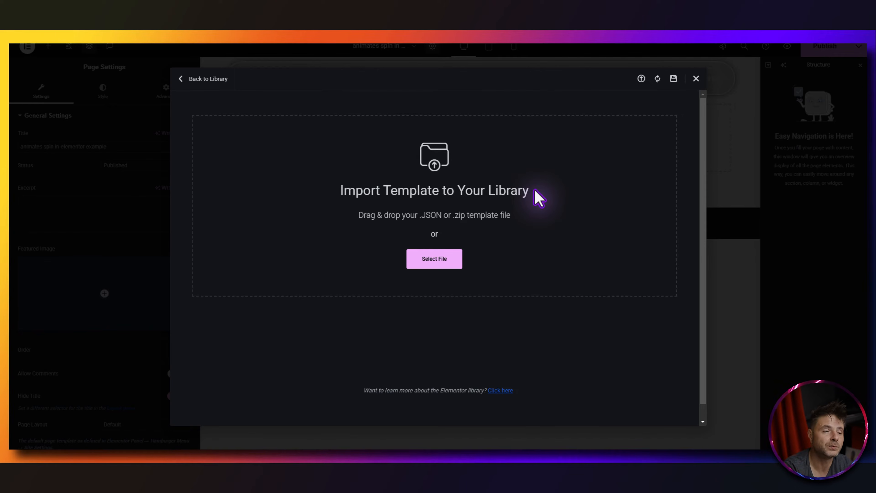
left_click(696, 78)
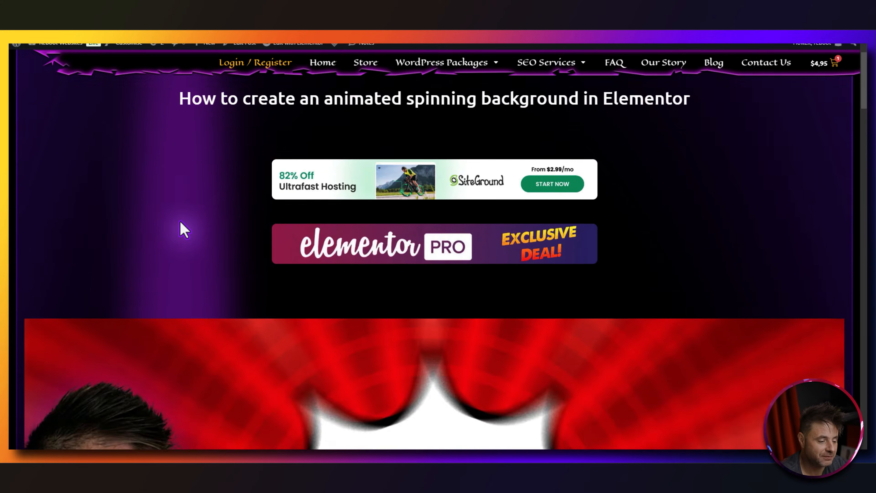
Review the blog post's CSS class name, the HTML widget code and the animation line that controls the spin speed
scroll(180, 222, "down", 12)
left_click(228, 283)
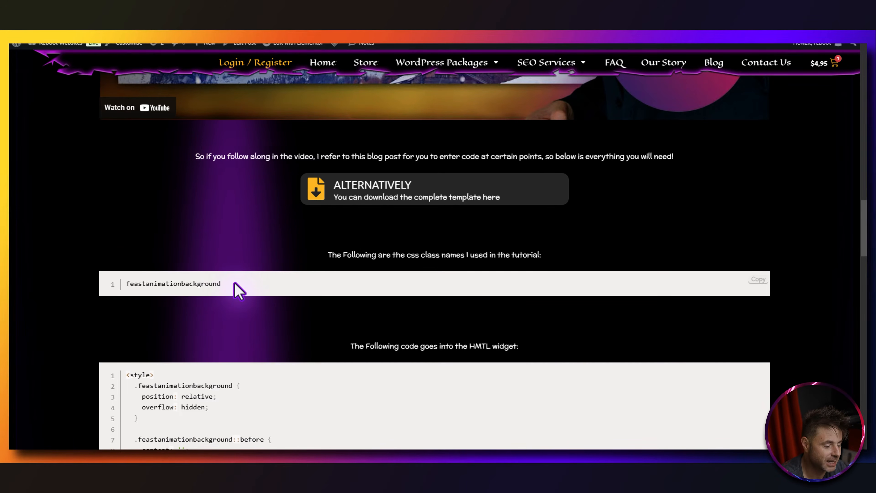
scroll(235, 283, "down", 10)
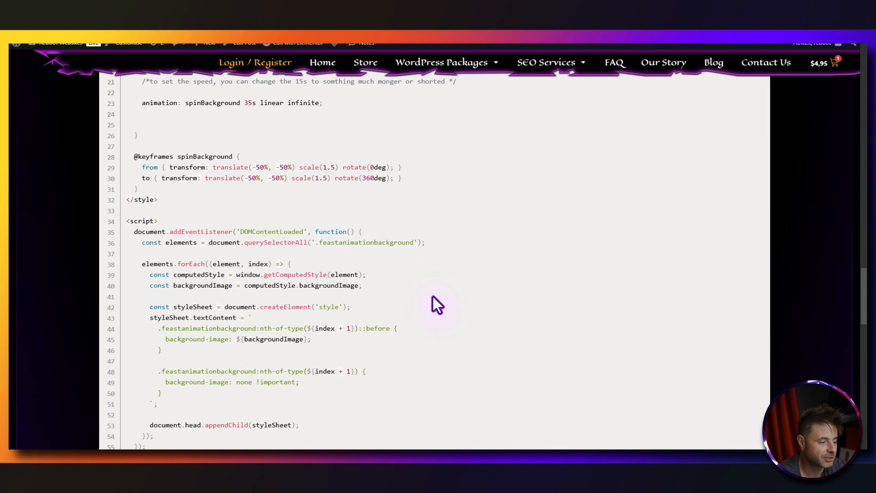
scroll(431, 276, "down", 5)
scroll(377, 280, "up", 8)
scroll(510, 298, "up", 2)
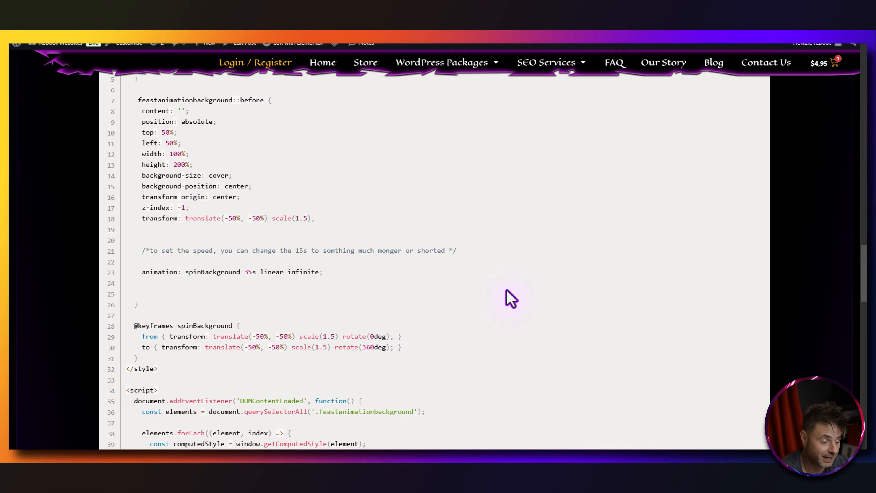
scroll(380, 256, "up", 1)
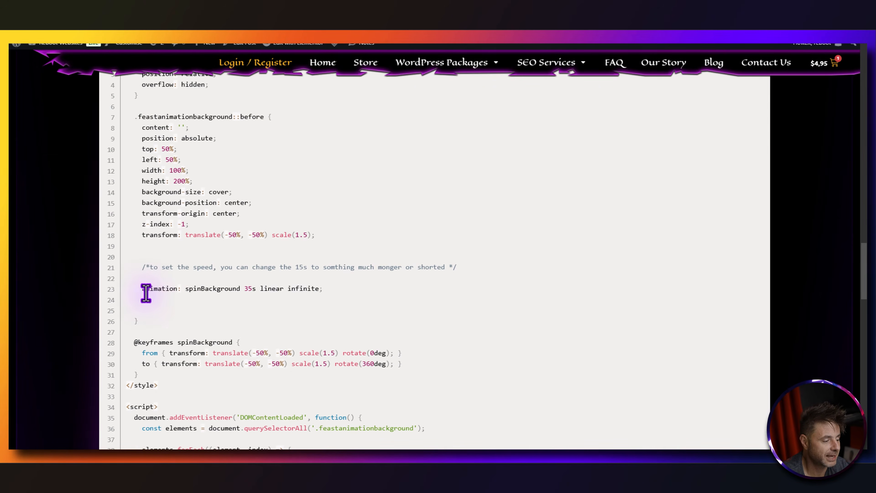
left_click_drag(184, 289, 249, 292)
left_click(241, 303)
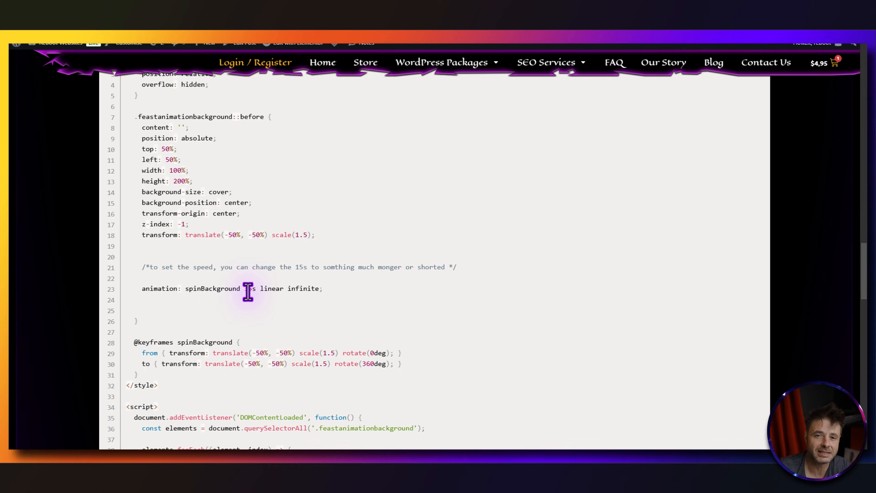
scroll(247, 292, "up", 5)
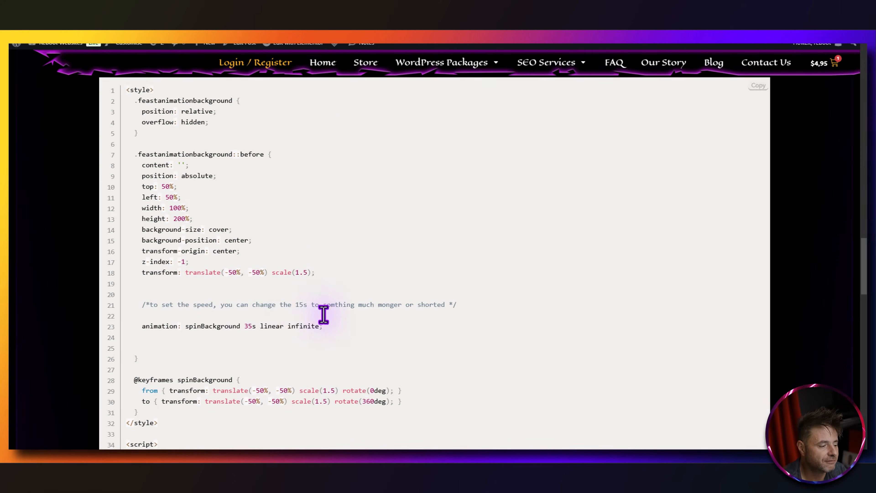
scroll(287, 287, "down", 4)
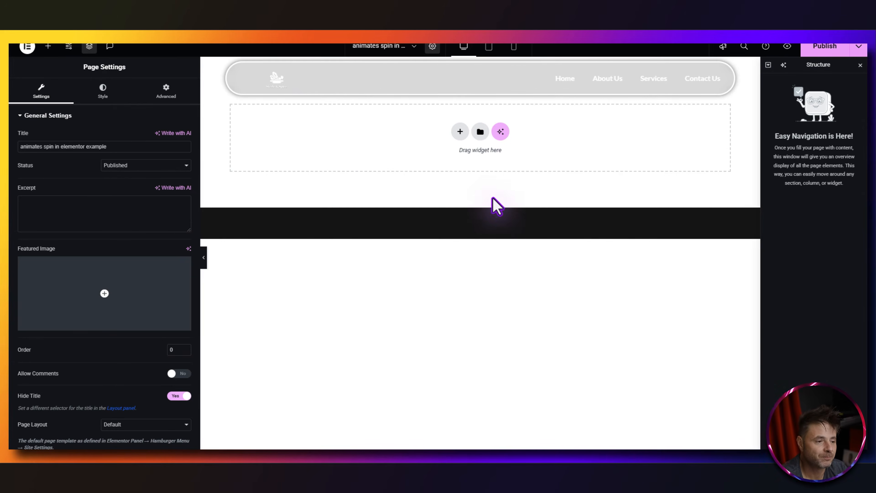
Add a single-column flexbox container to the empty page and set its content width to Full Width
left_click(461, 132)
left_click(435, 162)
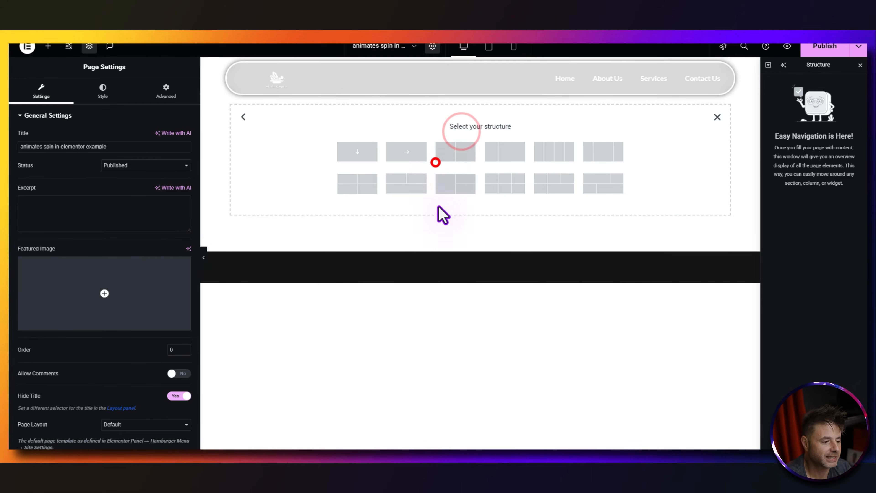
left_click(358, 152)
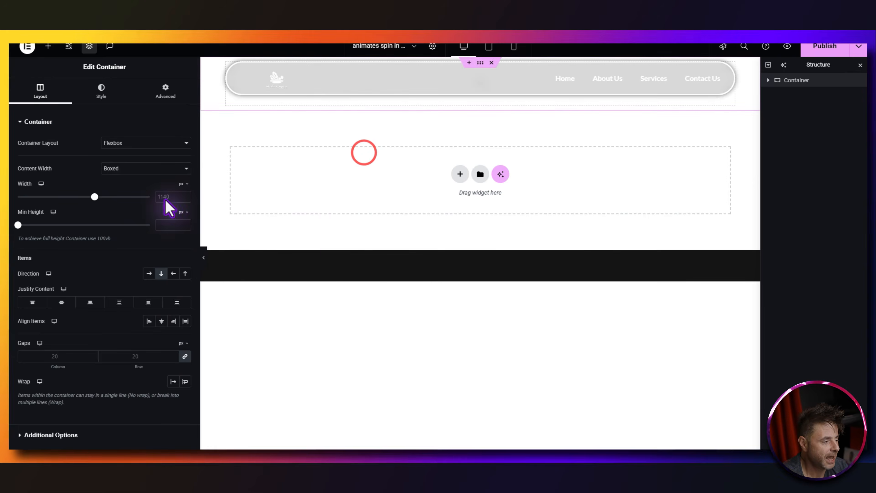
left_click(120, 168)
left_click(115, 191)
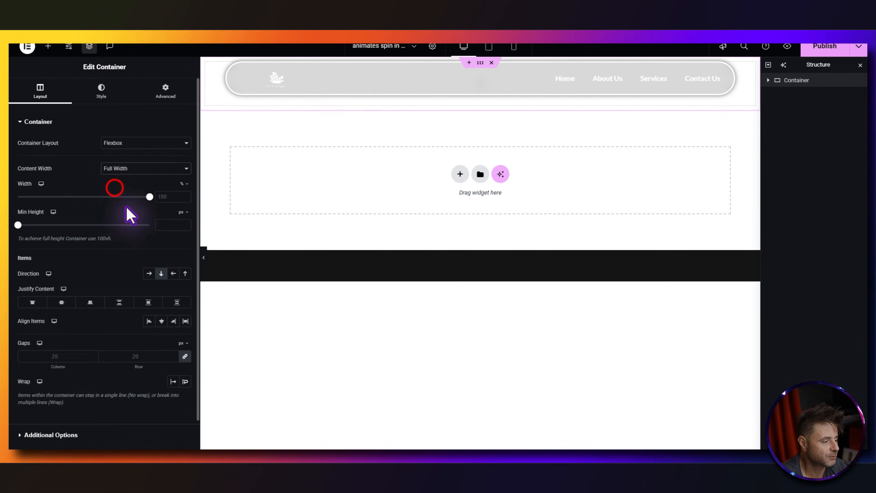
Set the container's width to 100% and minimum height to 100 vh, with its items centred on both axes
left_click(149, 197)
left_click(181, 212)
left_click(181, 253)
left_click(164, 225)
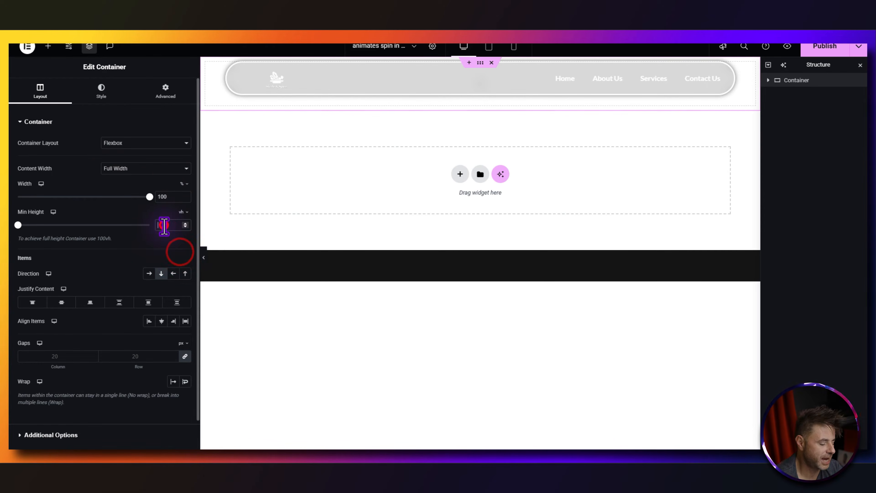
type("100")
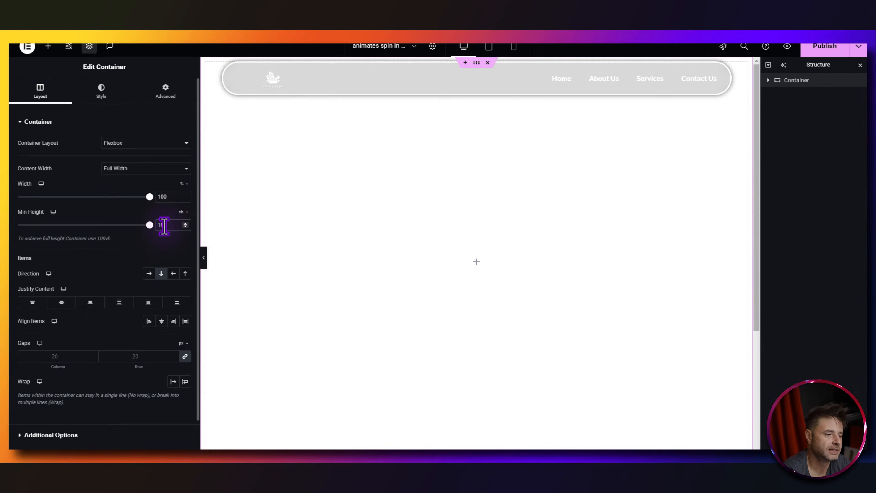
left_click(61, 302)
left_click(161, 321)
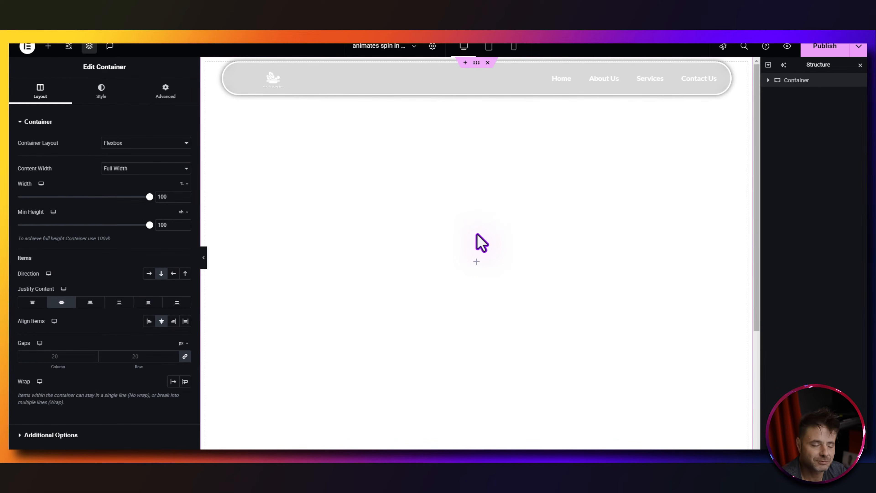
Give the container a Classic background using the PaperTextureBg.jpg image from the media library
left_click(102, 92)
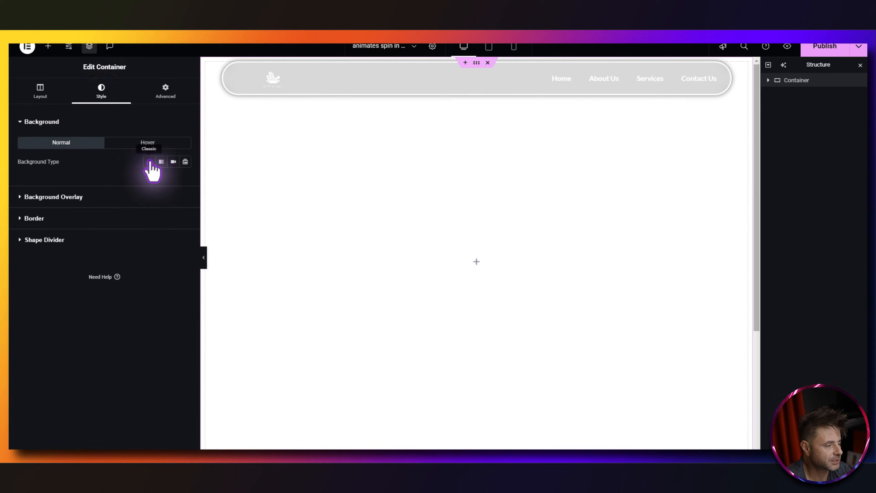
left_click(149, 161)
left_click(130, 239)
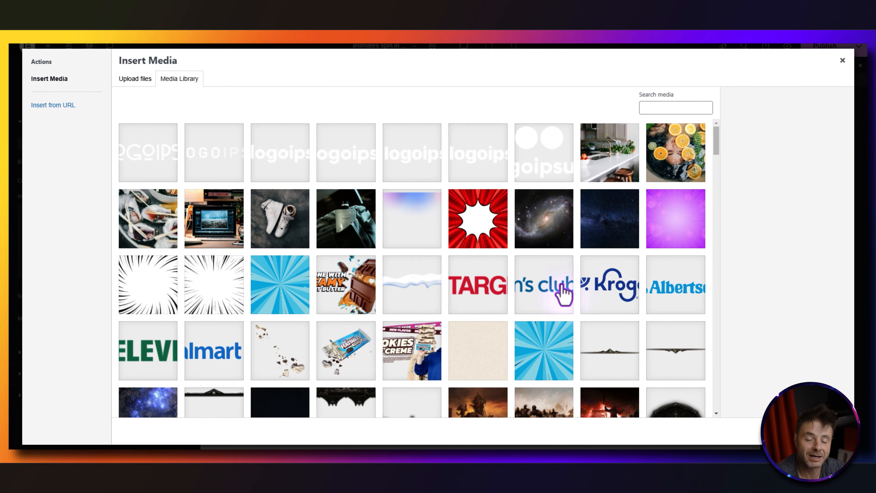
left_click(455, 349)
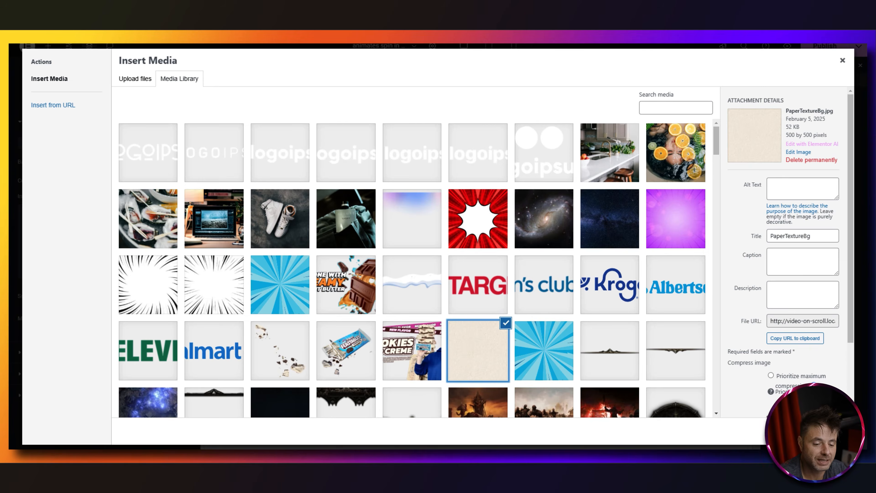
left_click(827, 431)
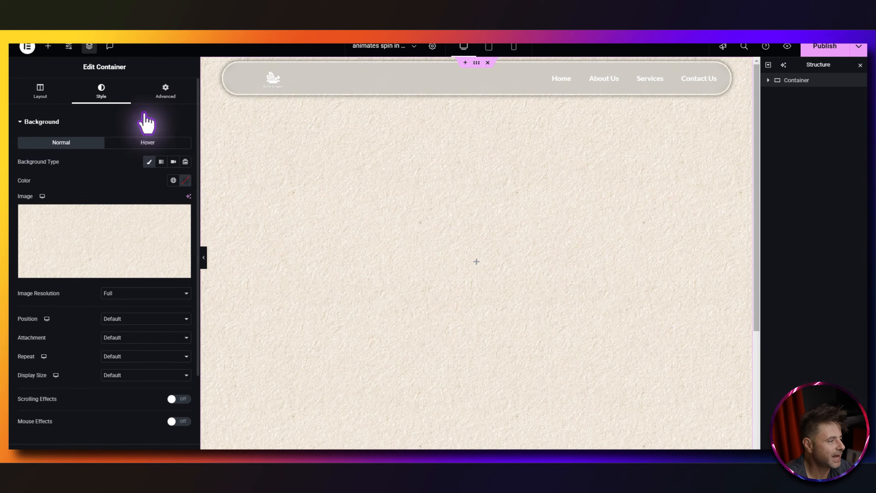
Nest a Full Width container at 70% width inside the textured container and centre its items on both axes
left_click(48, 46)
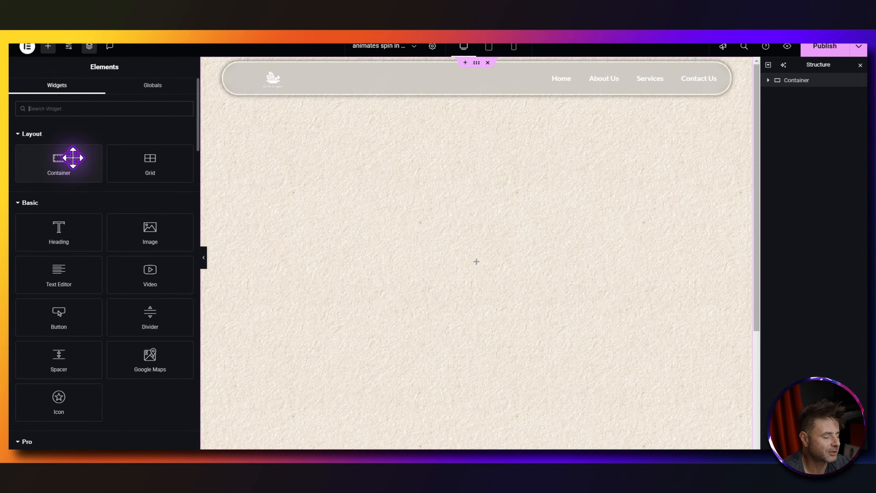
left_click(73, 158)
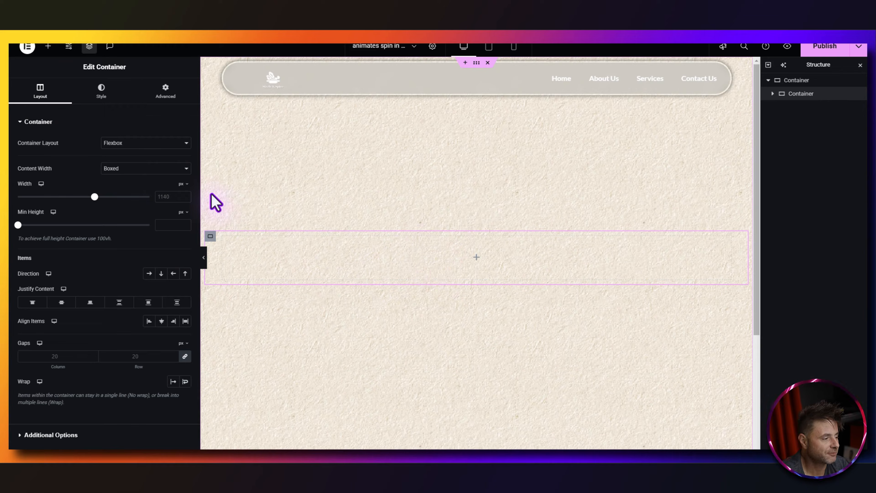
left_click(144, 168)
left_click(136, 191)
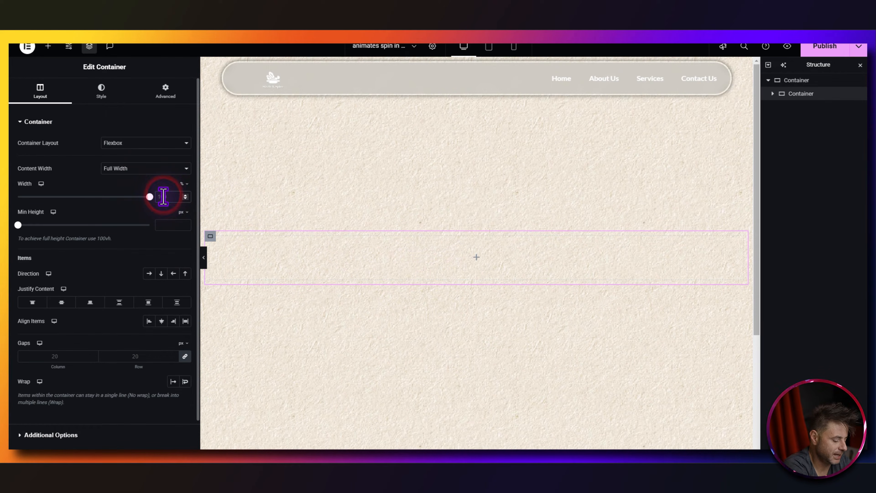
type("70")
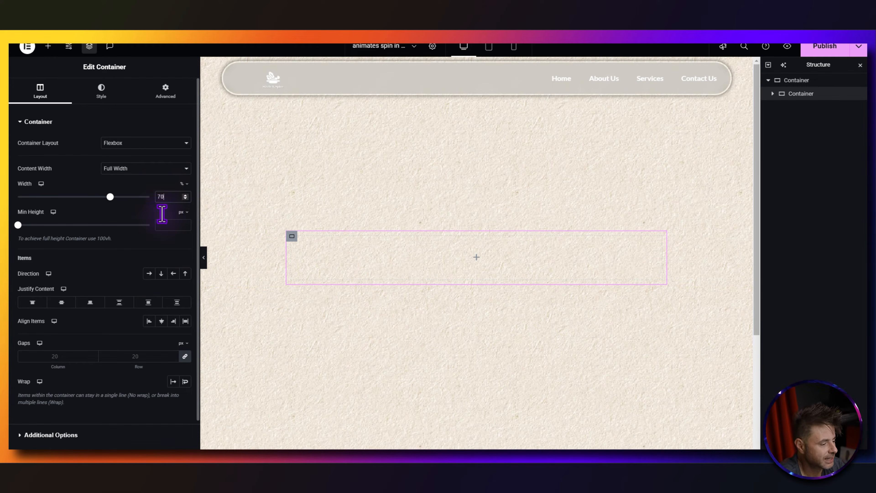
left_click(62, 302)
left_click(161, 321)
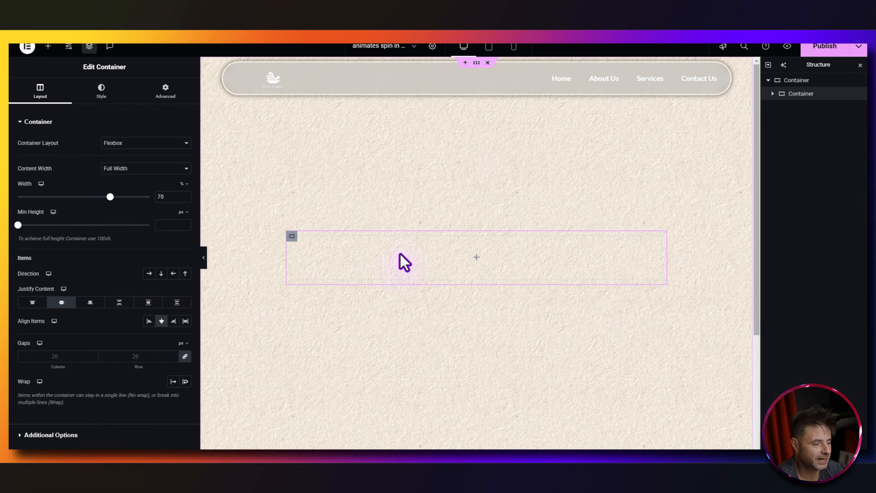
Give the inner container a Classic background with the colour #15CCFF
left_click(101, 88)
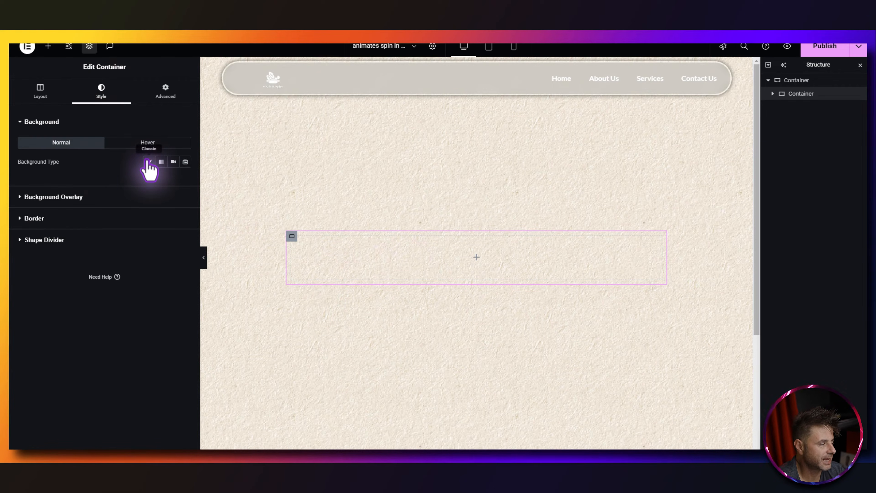
left_click(149, 163)
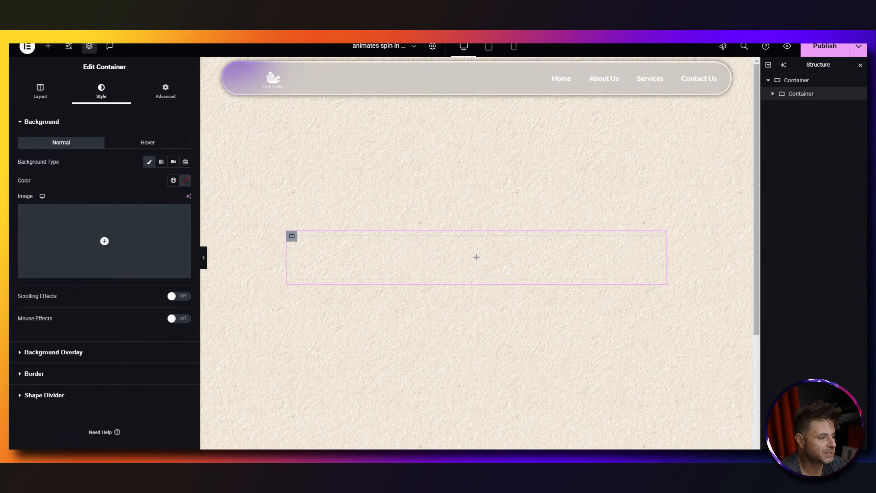
left_click(185, 180)
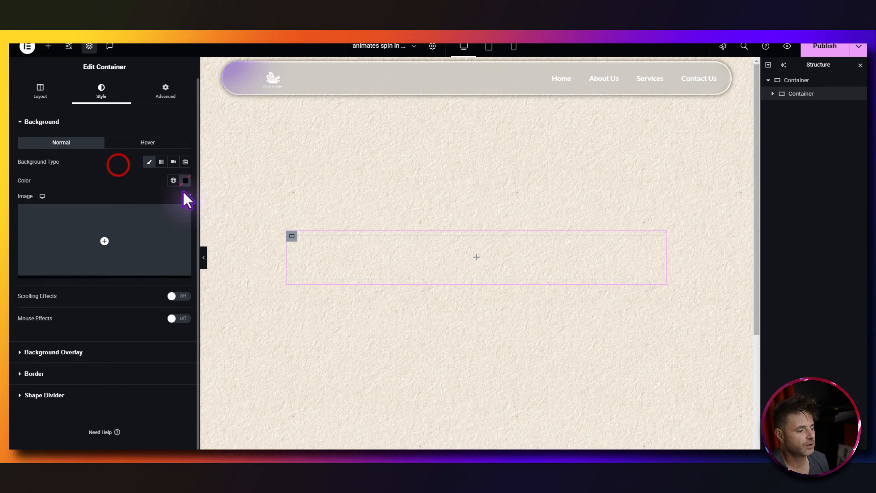
left_click(163, 309)
type("#15CCFF")
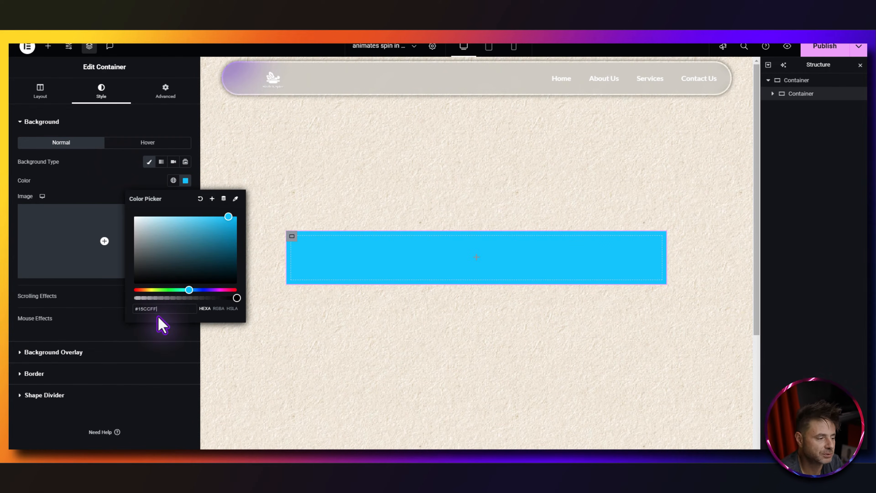
left_click(124, 174)
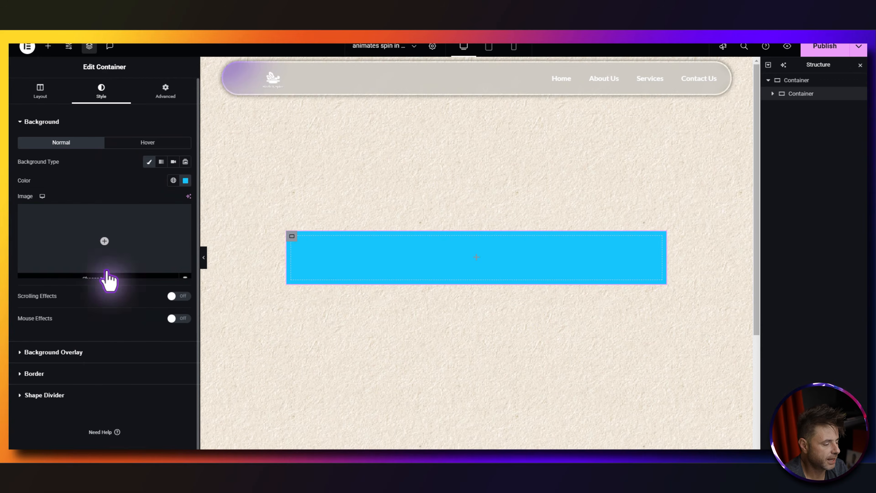
Round the inner container's corners with a 20 px border radius and add a box shadow offset slightly downwards
left_click(45, 374)
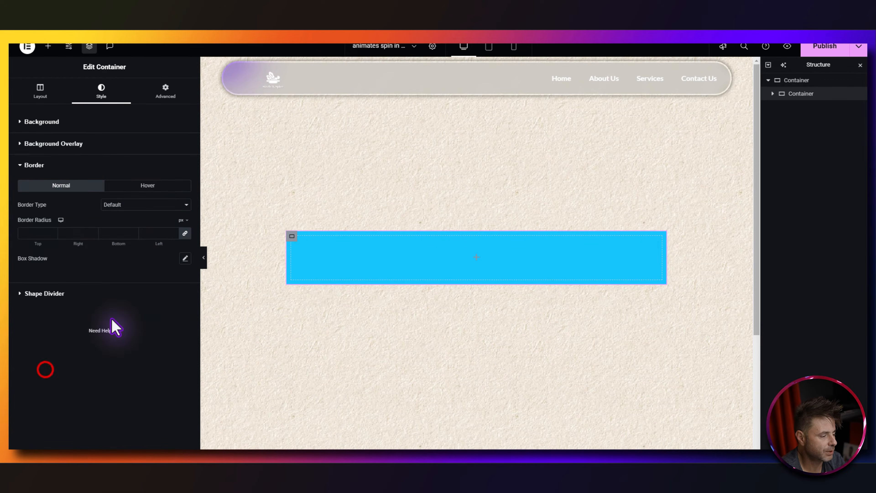
left_click(31, 234)
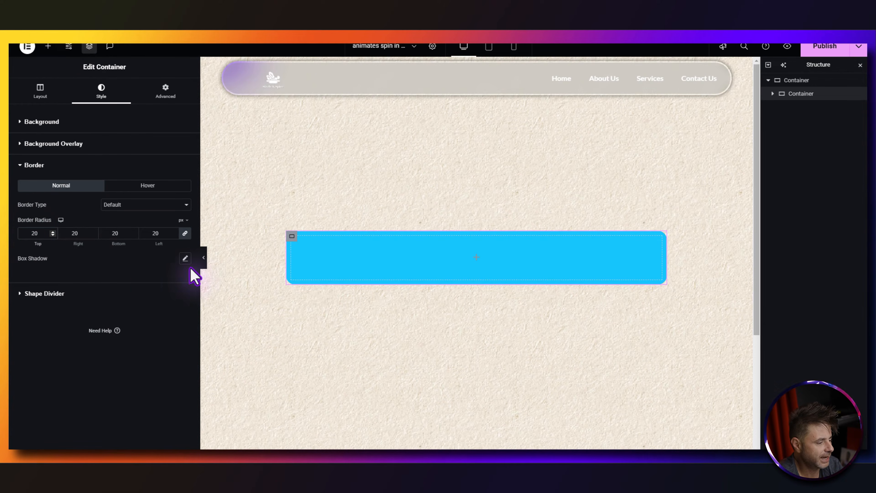
left_click(185, 258)
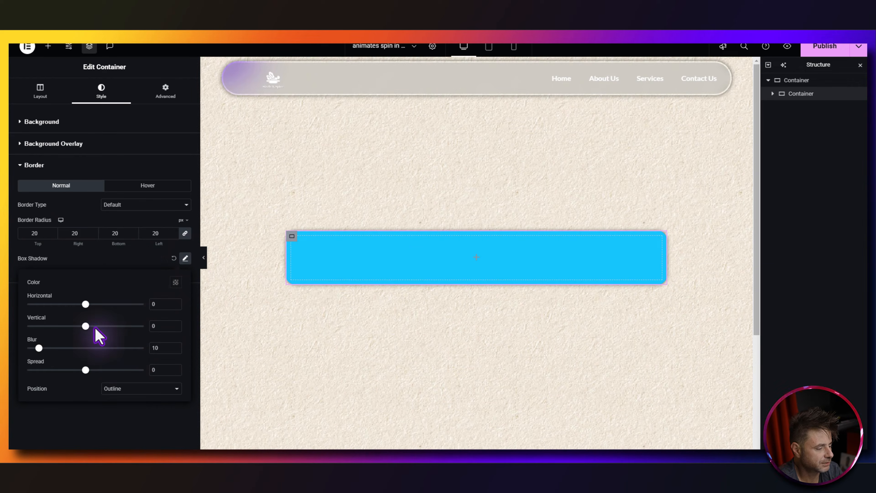
left_click_drag(86, 326, 89, 326)
left_click(135, 260)
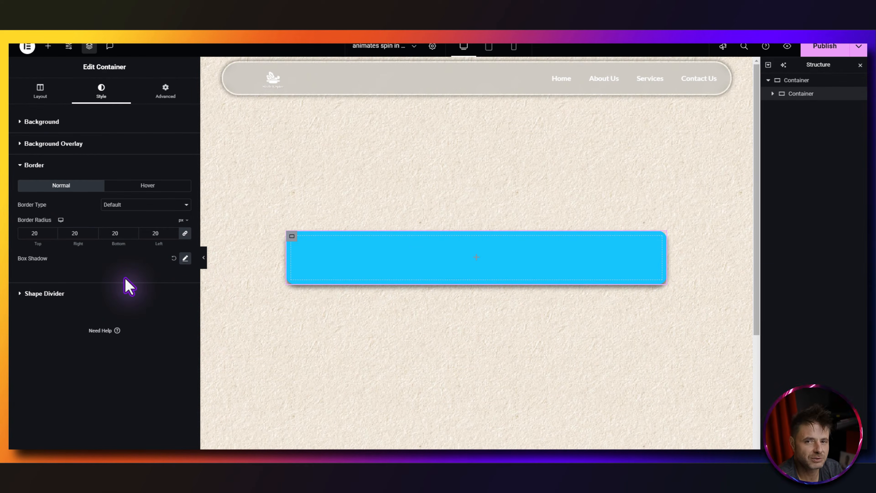
Set the inner container's Overflow option to Hidden
left_click(38, 93)
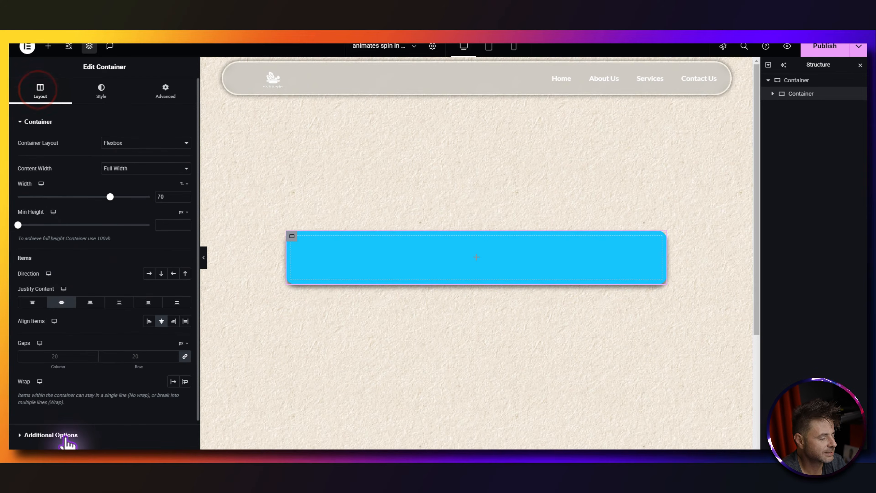
left_click(67, 436)
left_click(124, 165)
left_click(116, 186)
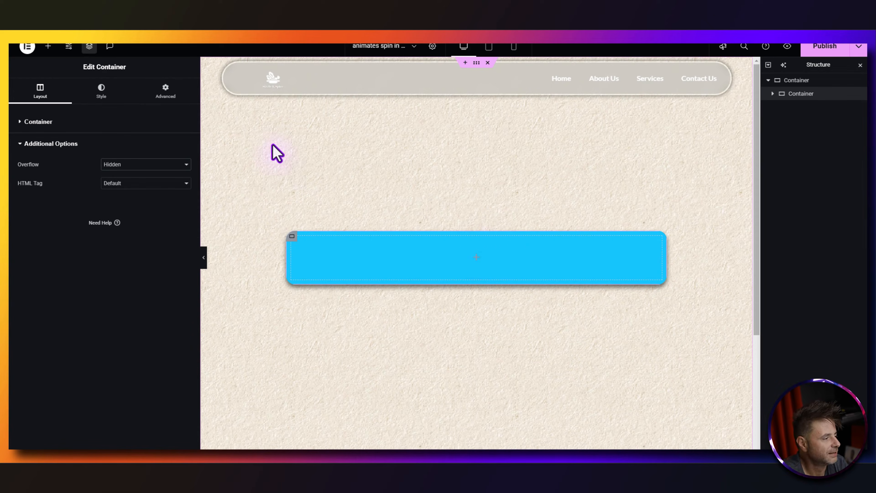
Add an Image widget to the blue container using hero-hp-peanut-better-desktop_2-copy-2.webp from the media library
left_click(48, 46)
left_click_drag(50, 154, 70, 156)
left_click_drag(141, 242, 430, 278)
left_click(187, 204)
left_click(341, 265)
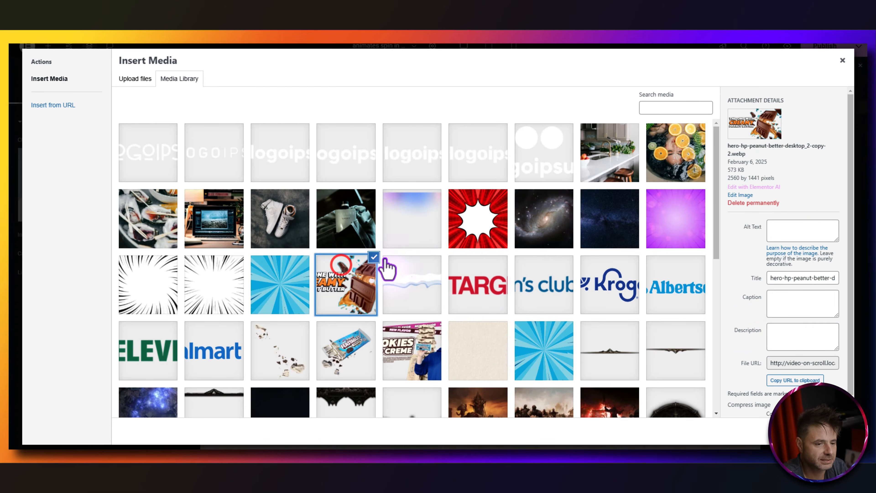
left_click(835, 431)
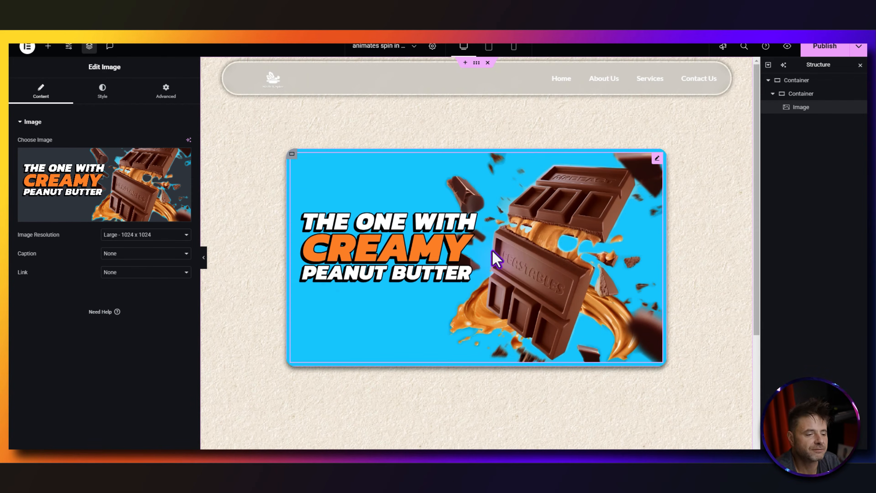
Add a Heading widget below the chocolate image and set its text colour to white
left_click(47, 46)
left_click_drag(51, 227, 433, 303)
left_click(102, 89)
left_click(186, 269)
left_click_drag(129, 383, 104, 381)
left_click_drag(151, 349, 117, 286)
left_click(84, 286)
Set the heading's typography to a size of 50 px with the Uppercase transform
left_click(186, 166)
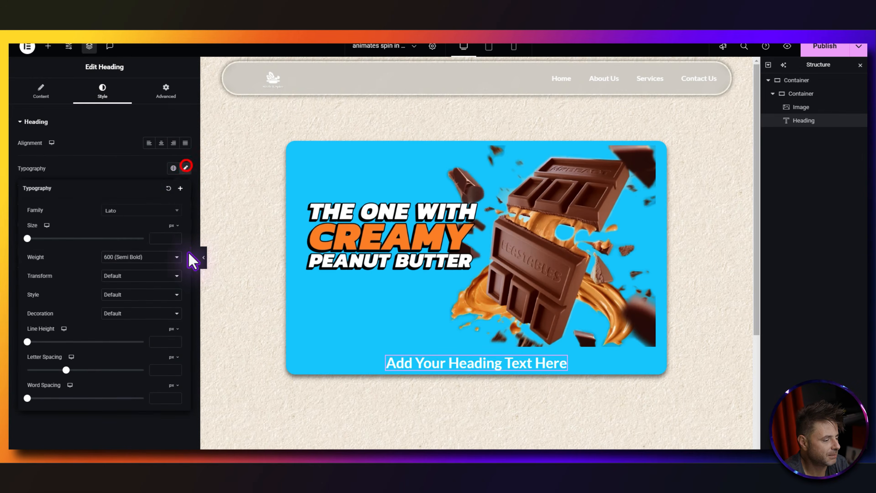
left_click(161, 238)
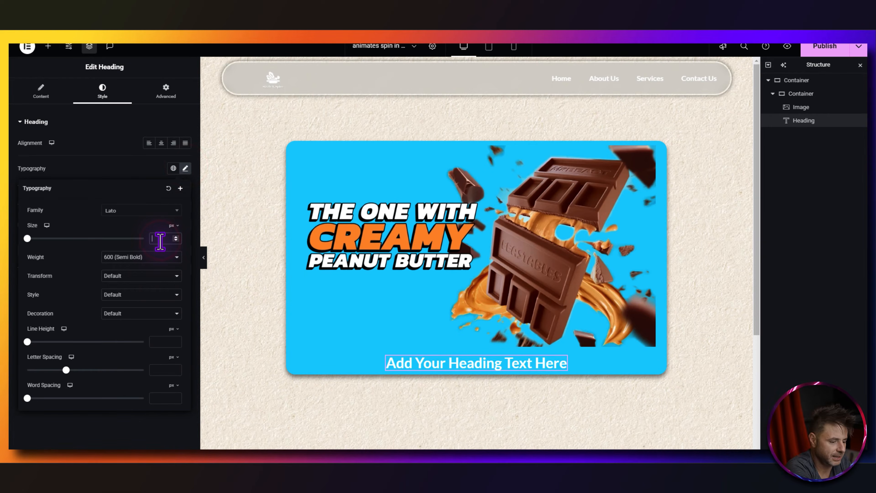
type("50")
left_click(125, 275)
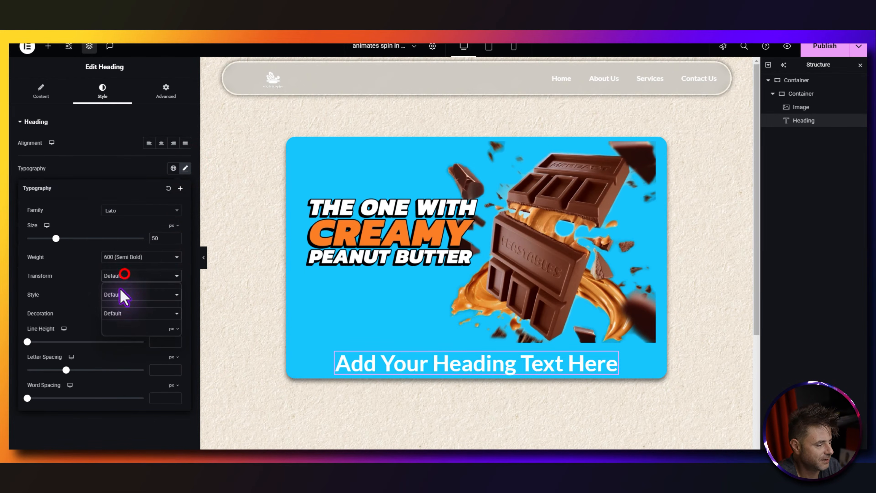
left_click(121, 296)
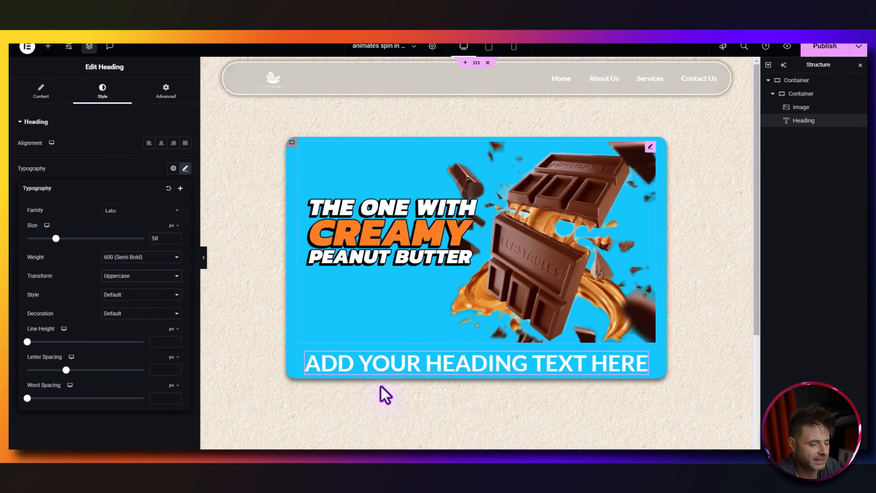
left_click(120, 119)
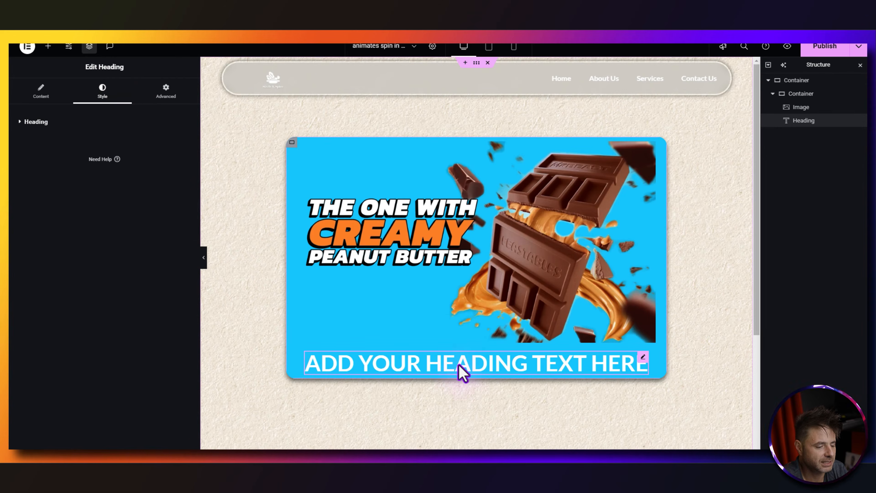
Insert a Spacer between the image and the heading, duplicate it, and move one copy below the heading
left_click(48, 46)
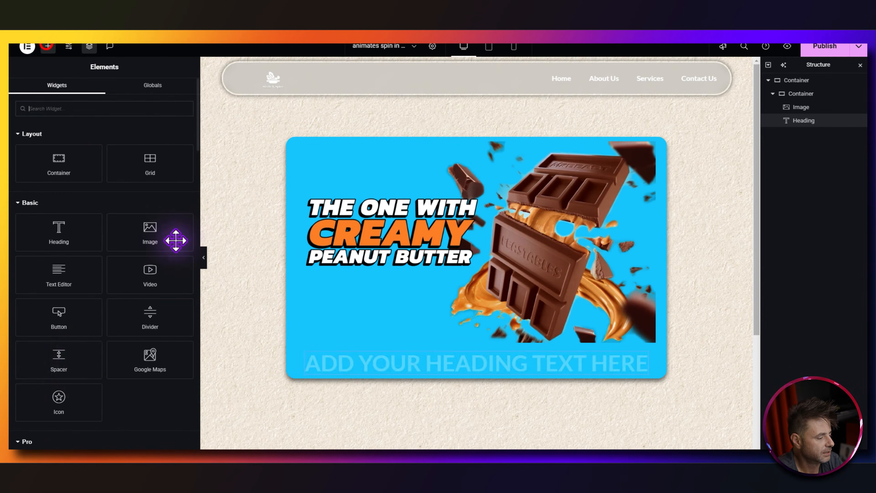
left_click_drag(60, 369, 402, 371)
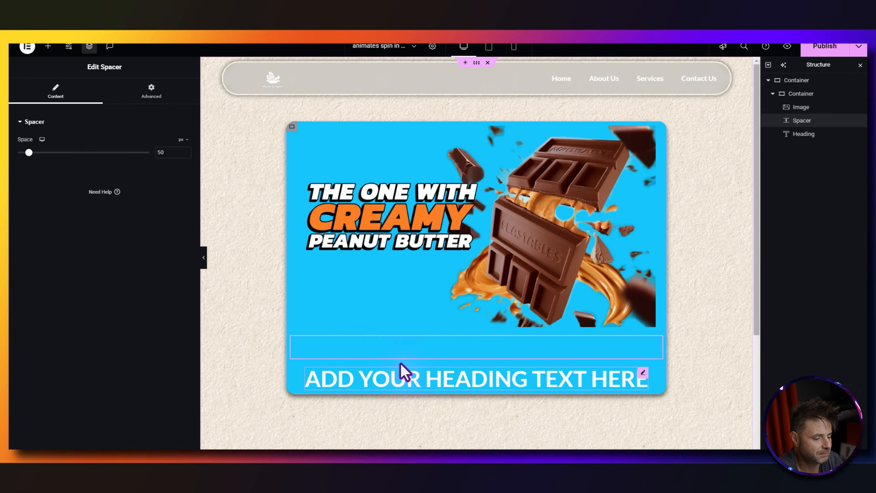
right_click(408, 353)
left_click(425, 275)
left_click_drag(806, 131, 803, 153)
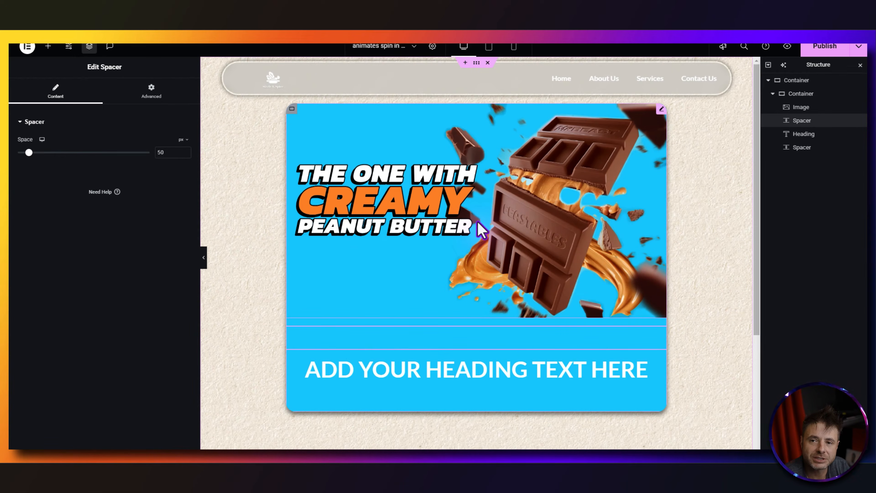
Give the blue container a Classic background overlay using footer-background-clip-path.bundle.min_-2.svg and set its opacity to 0.28
left_click(292, 110)
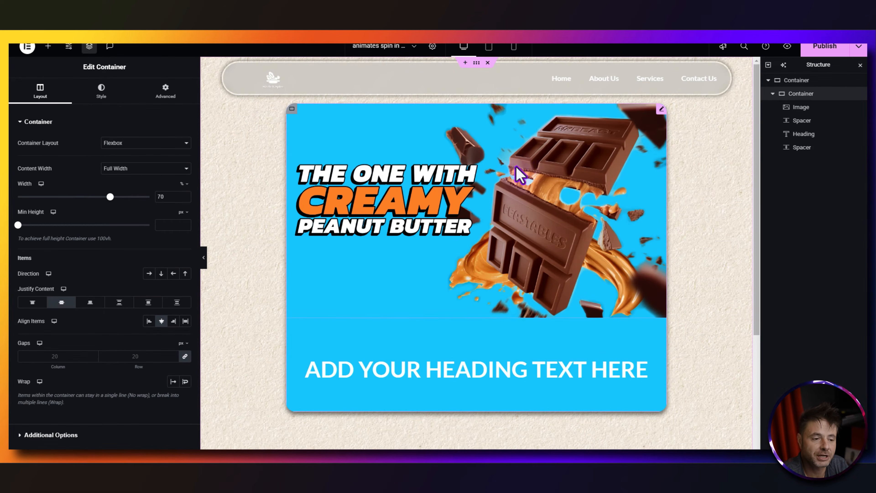
left_click(100, 91)
left_click(73, 353)
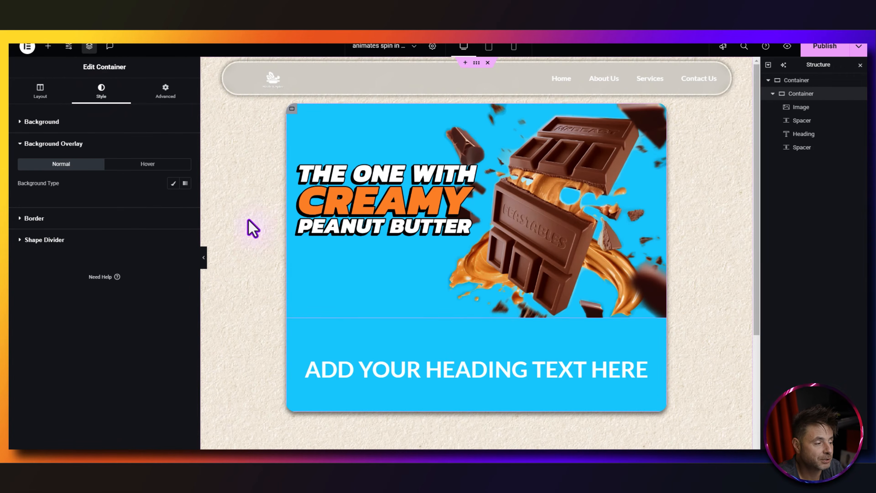
left_click(173, 183)
left_click(121, 242)
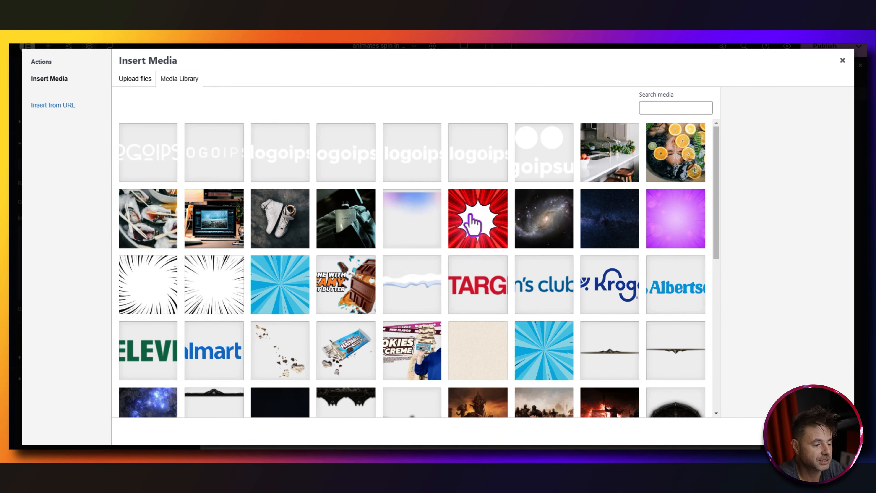
left_click(284, 286)
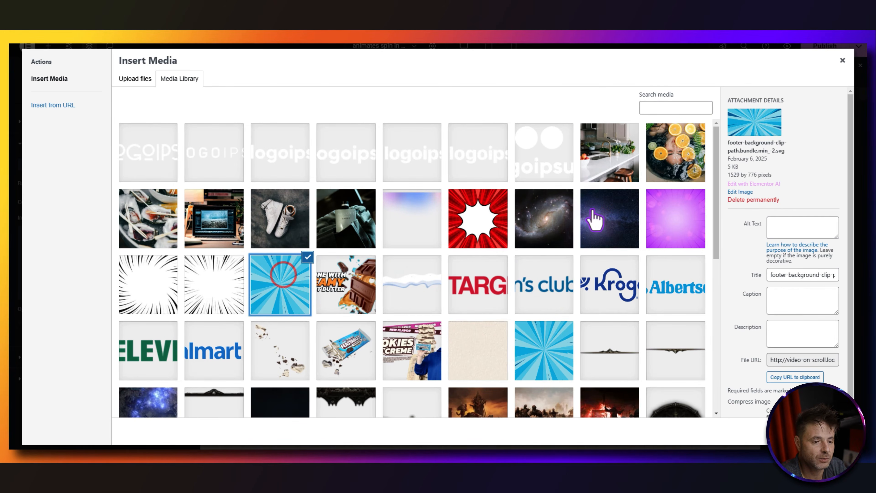
left_click(490, 219)
left_click(524, 225)
left_click(455, 244)
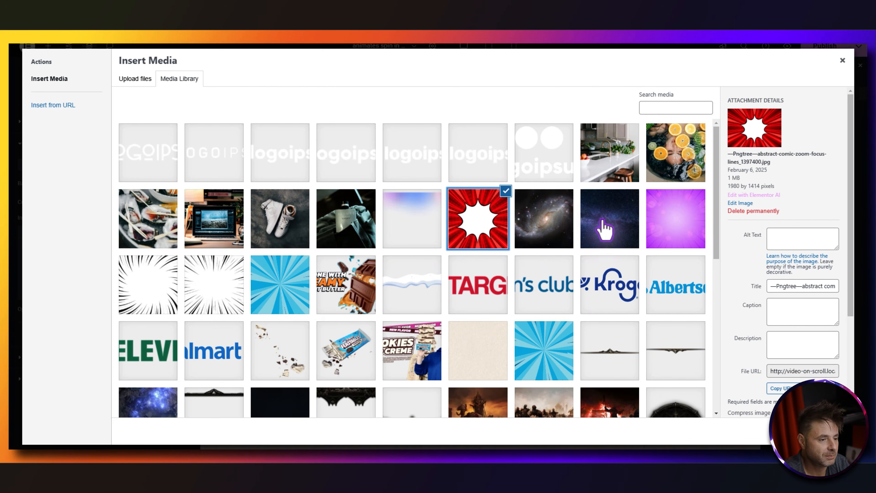
left_click(279, 294)
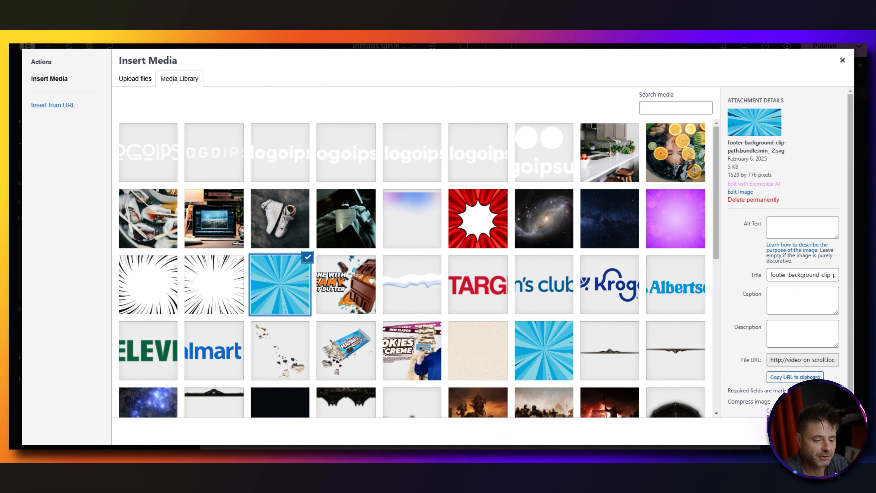
left_click(830, 431)
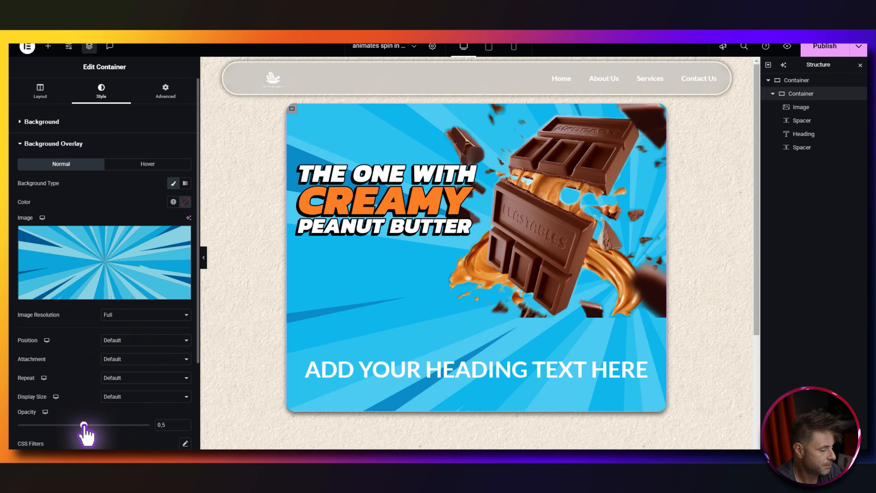
left_click_drag(83, 425, 55, 430)
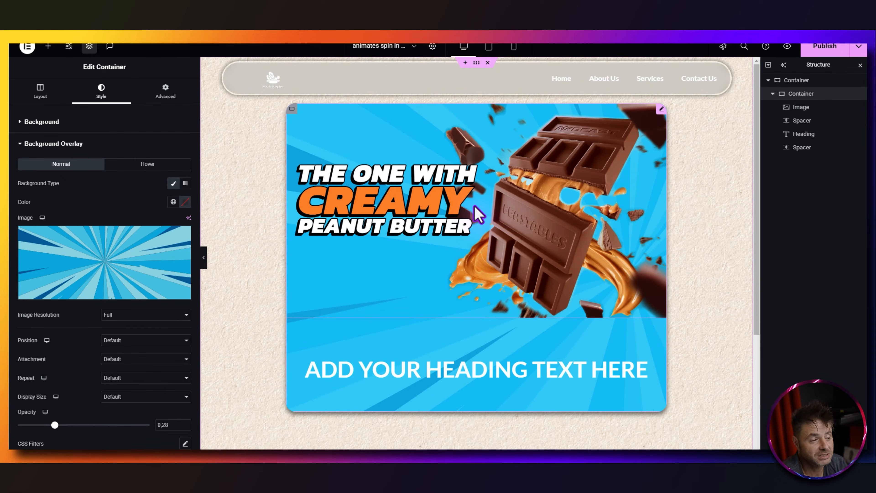
Add a single-column flexbox container below the finished section and set its padding to 0 on all sides
left_click(768, 81)
scroll(391, 358, "down", 4)
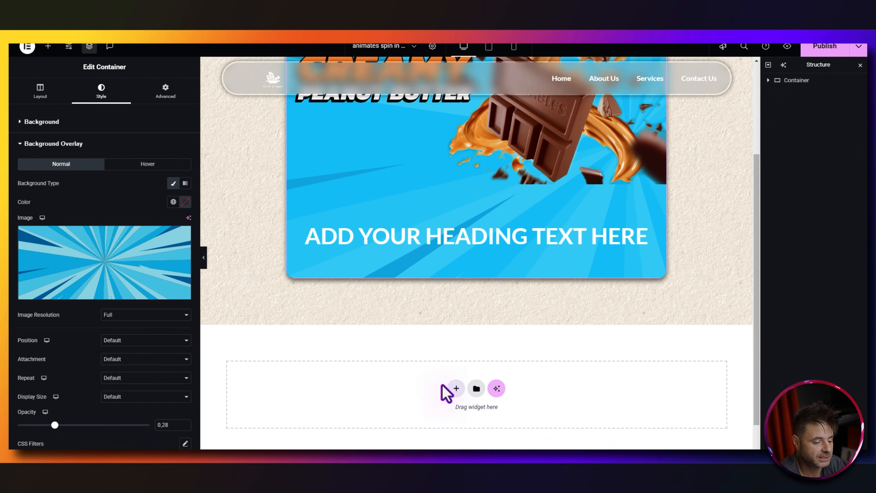
left_click(453, 388)
left_click(440, 405)
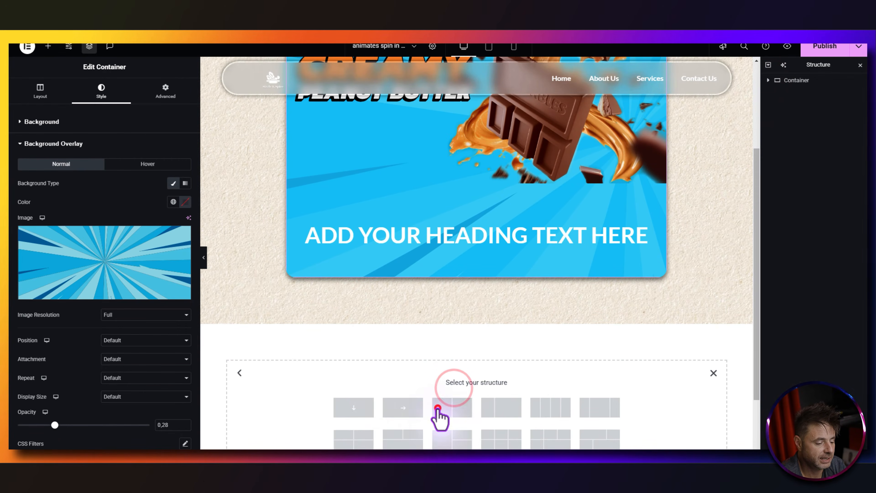
left_click(365, 404)
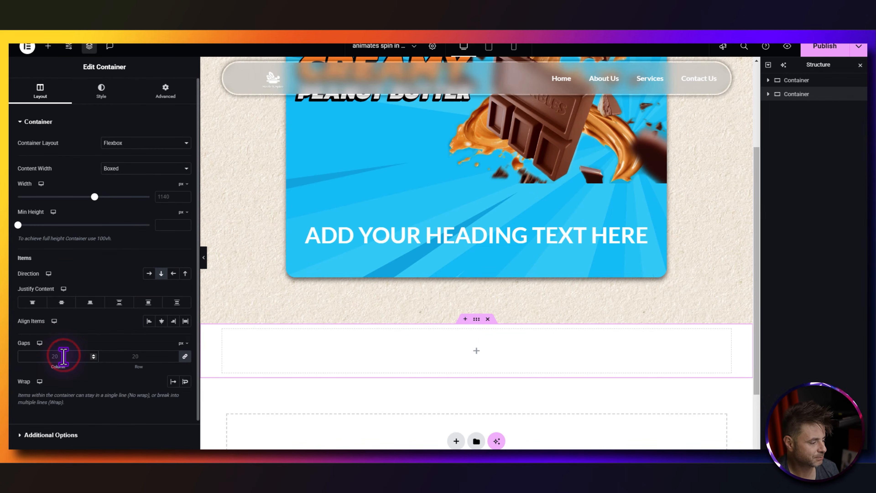
left_click(167, 90)
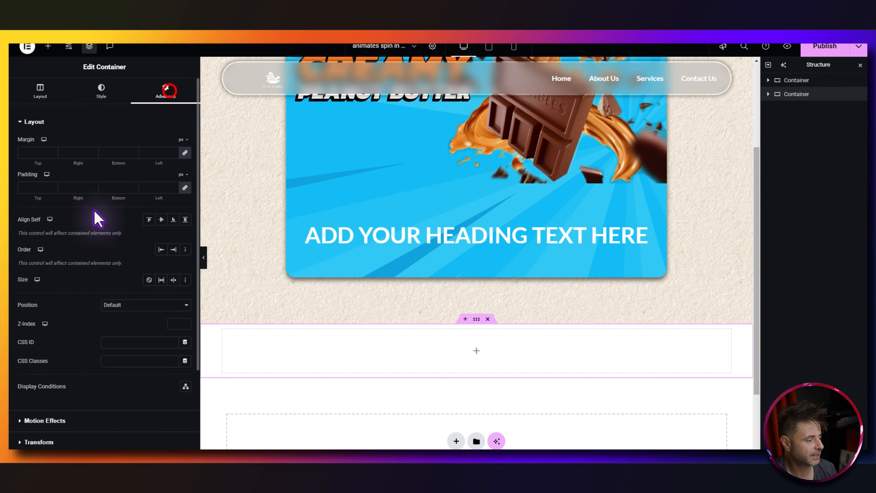
left_click(39, 187)
type("0")
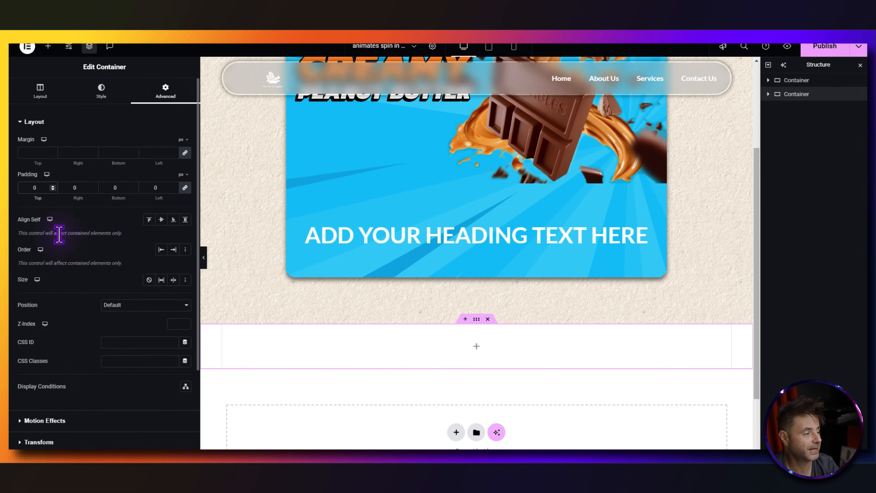
Add an HTML widget to the new container below the finished section
left_click(48, 48)
left_click(55, 109)
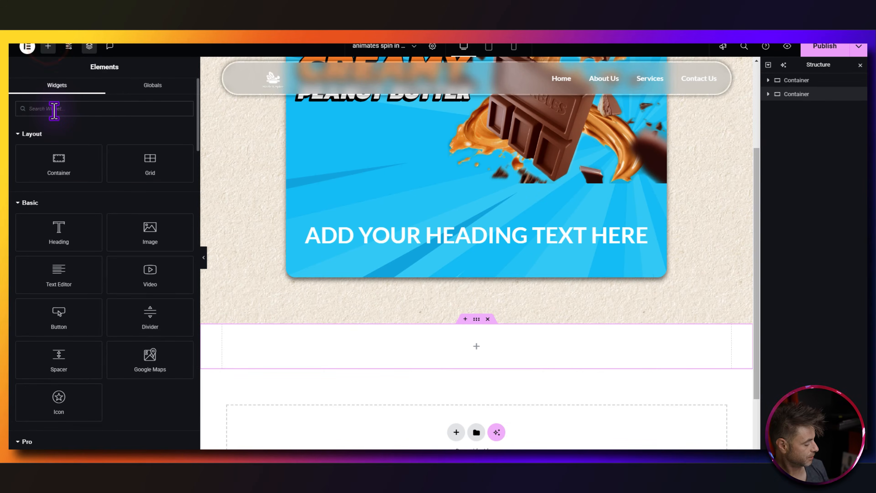
type("htm")
left_click_drag(53, 147, 405, 343)
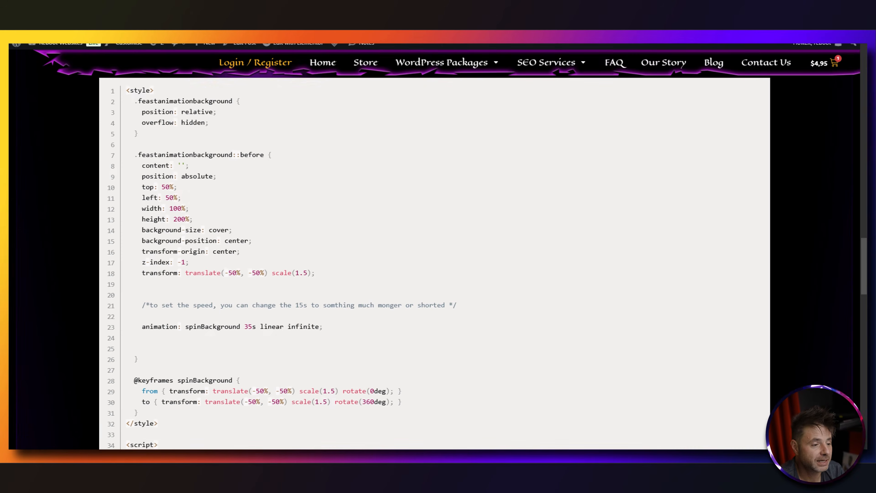
Copy the class name feastanimationbackground from the blog post and enter it as the blue container's CSS class
scroll(486, 207, "up", 6)
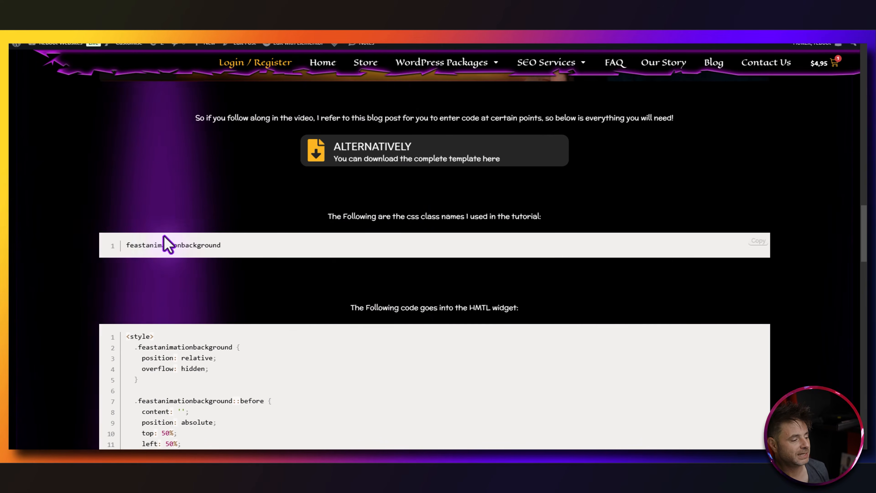
left_click(161, 246)
left_click_drag(249, 247, 128, 248)
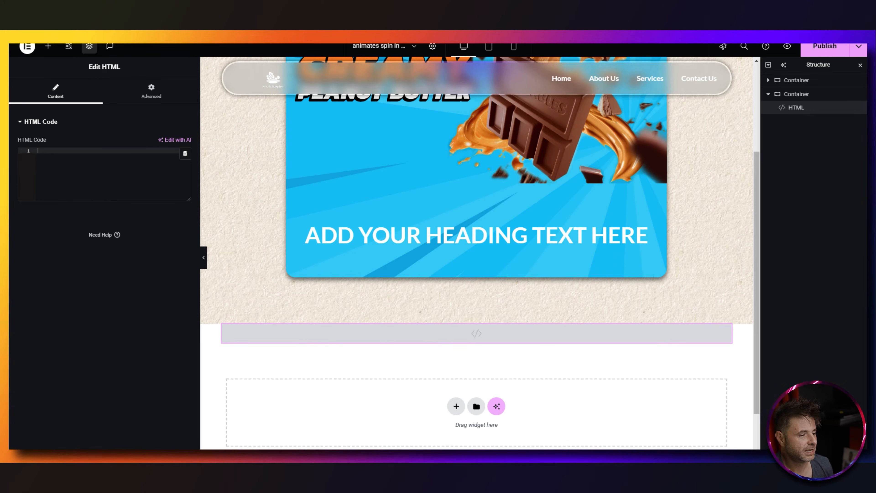
scroll(661, 270, "up", 4)
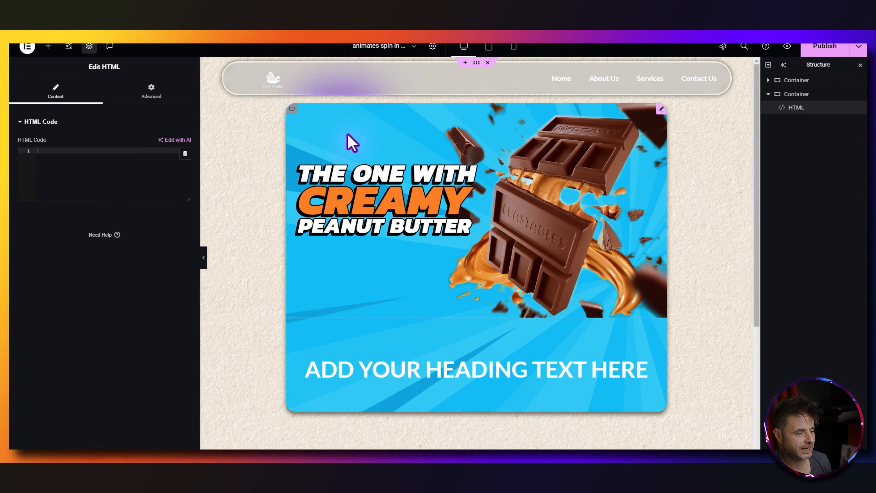
left_click(291, 108)
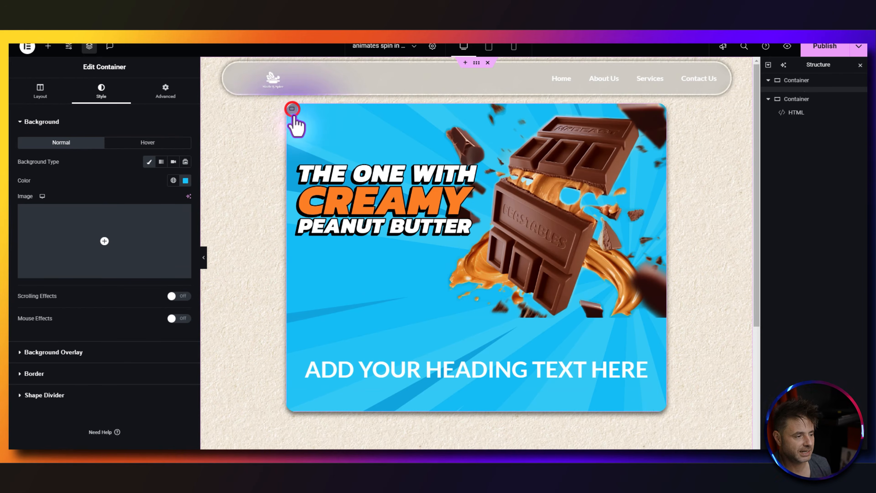
left_click(171, 91)
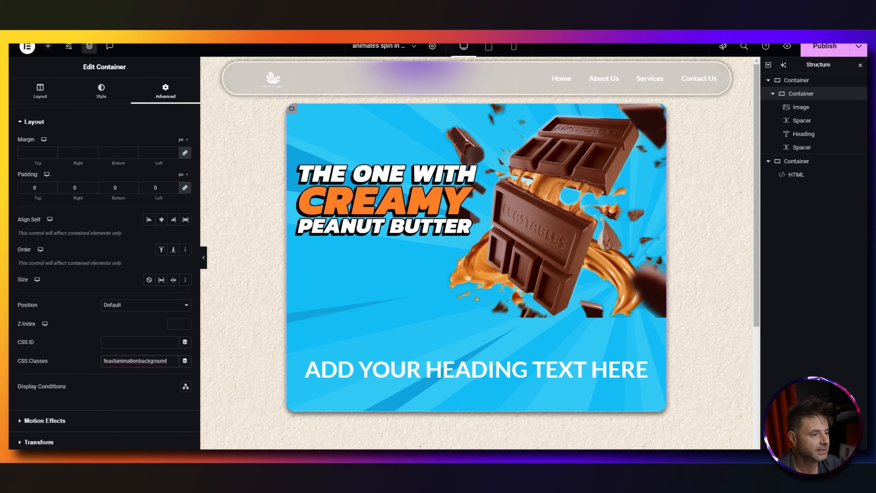
Copy the full style and script code from the blog post and paste it into the HTML widget
left_click(386, 15)
scroll(297, 265, "down", 2)
scroll(297, 273, "down", 1)
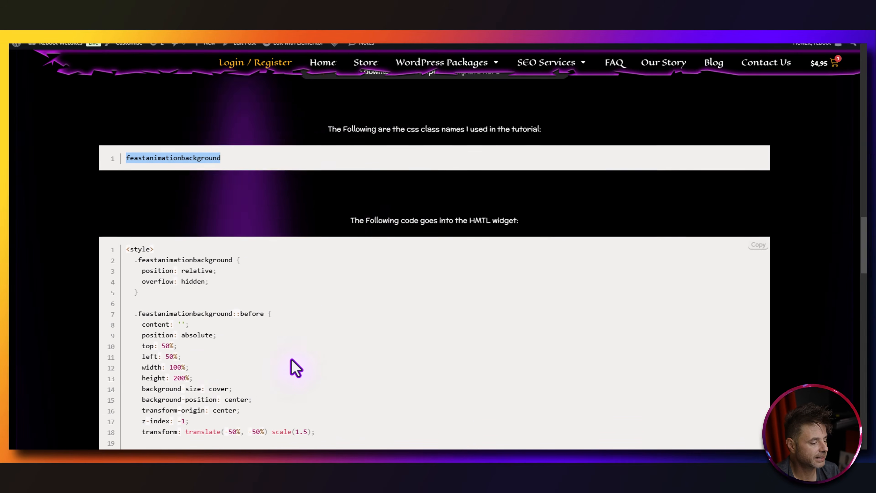
left_click(755, 243)
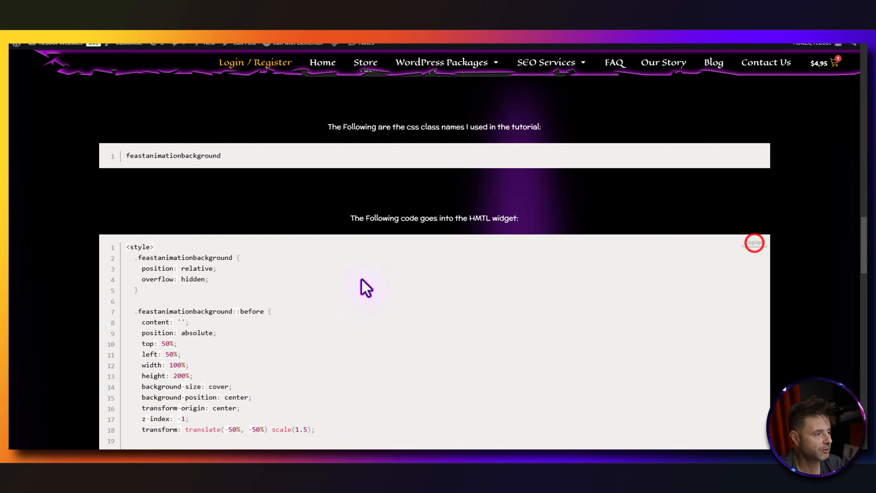
left_click(293, 16)
scroll(480, 259, "down", 5)
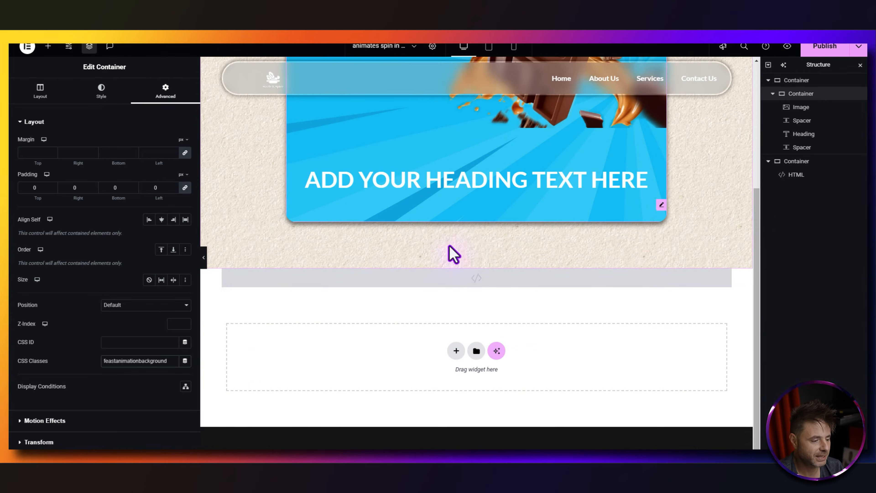
left_click(396, 278)
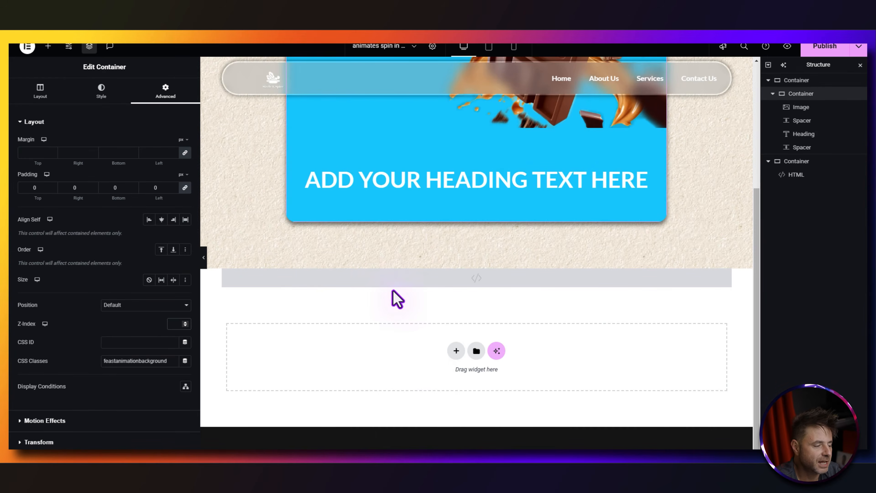
left_click(381, 271)
Set the blue container's Z-Index to 1 and try the Custom display size for its background overlay
scroll(336, 337, "up", 4)
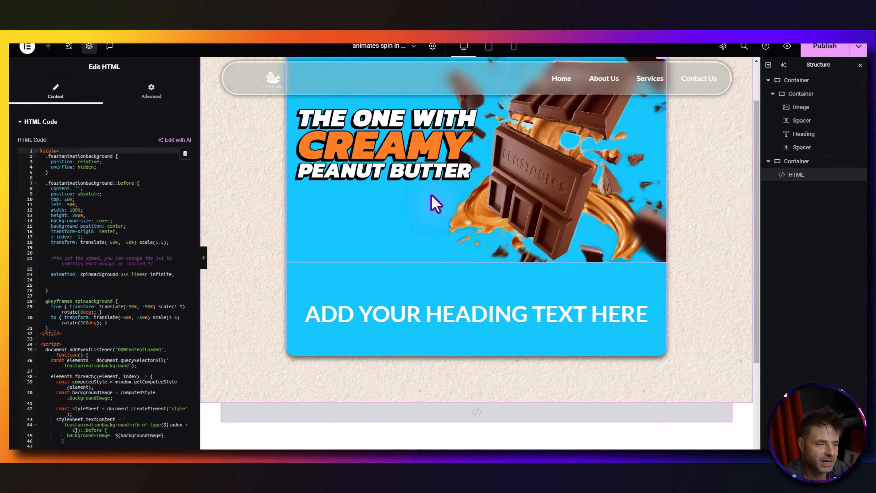
scroll(428, 232, "up", 2)
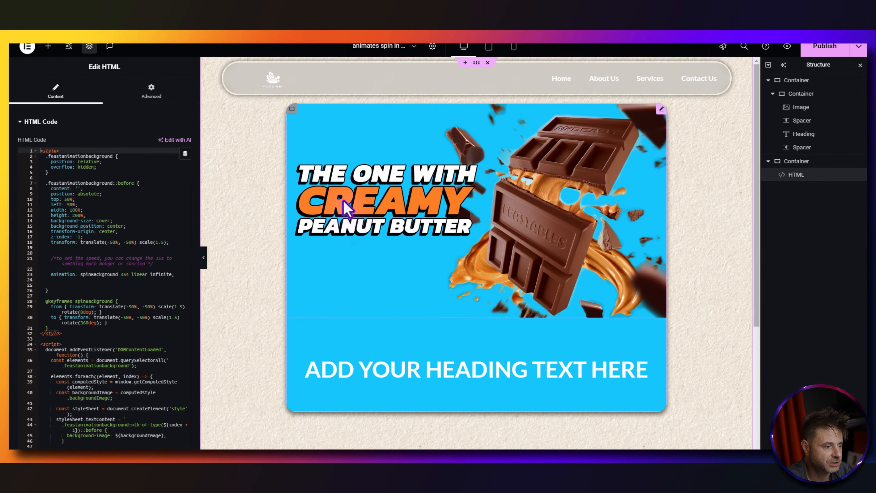
left_click(294, 109)
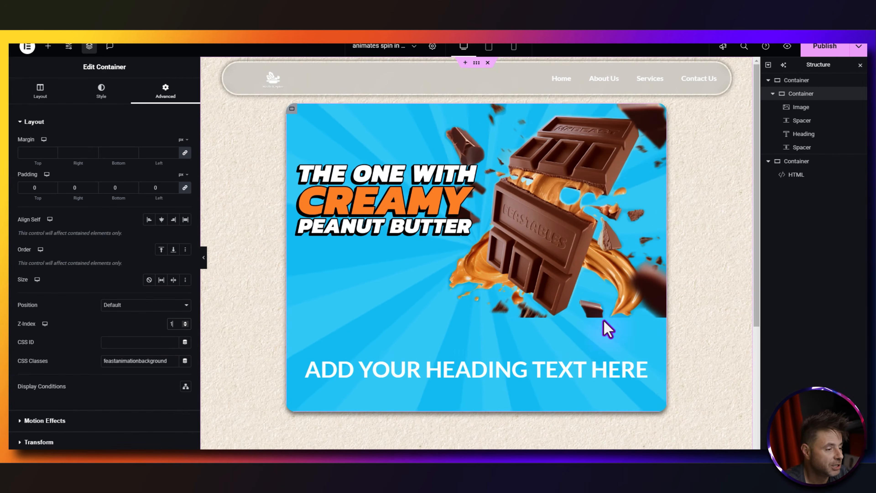
left_click(101, 92)
left_click(56, 351)
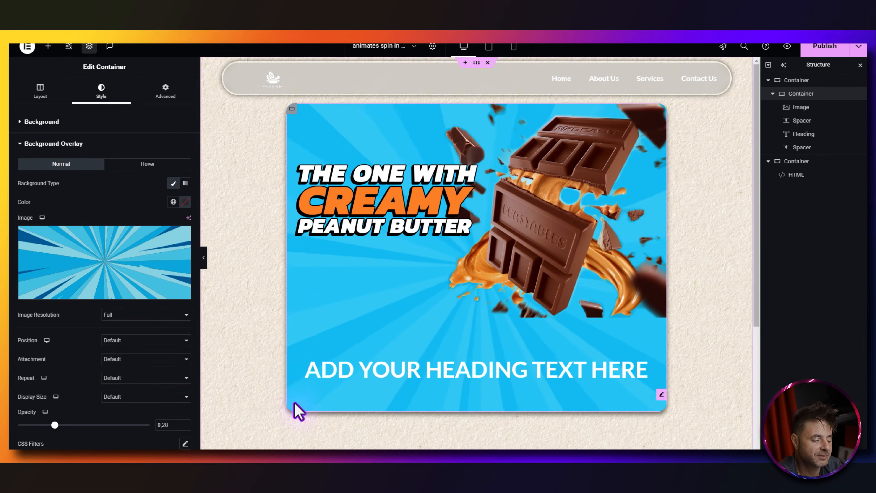
left_click(111, 397)
left_click(113, 447)
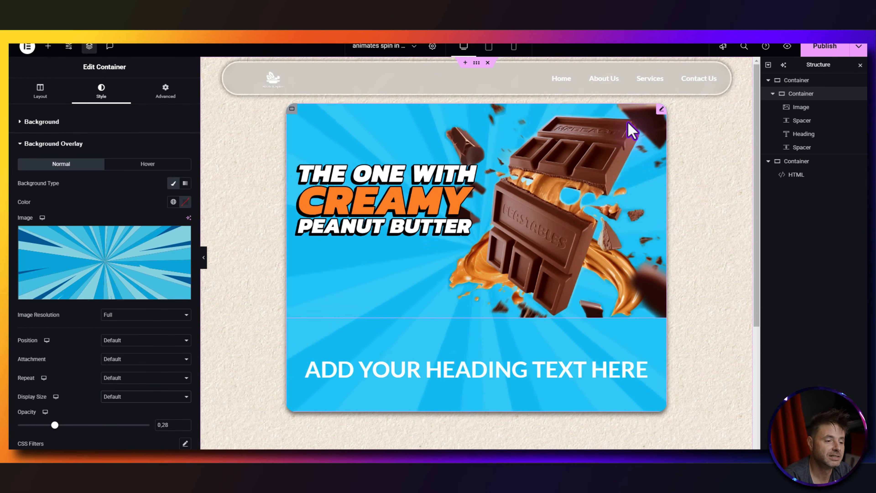
Preview the page and examine the spinning overlay behind the image and heading
left_click(787, 45)
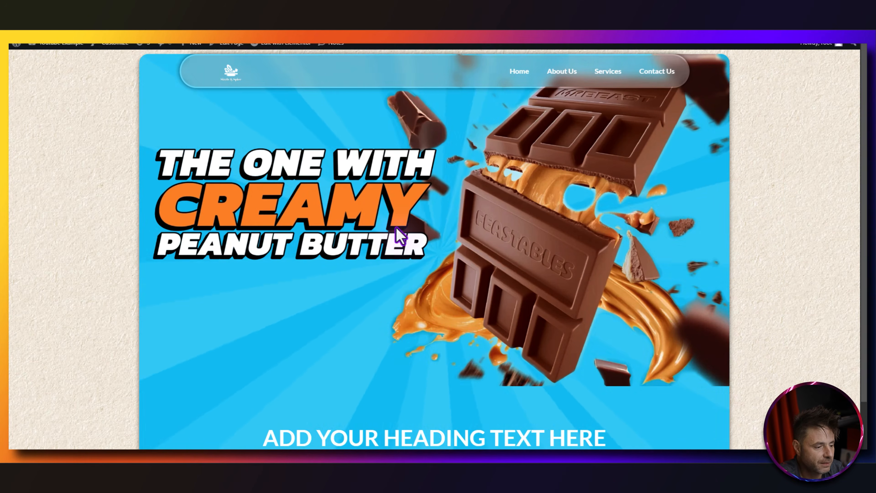
scroll(577, 371, "down", 2)
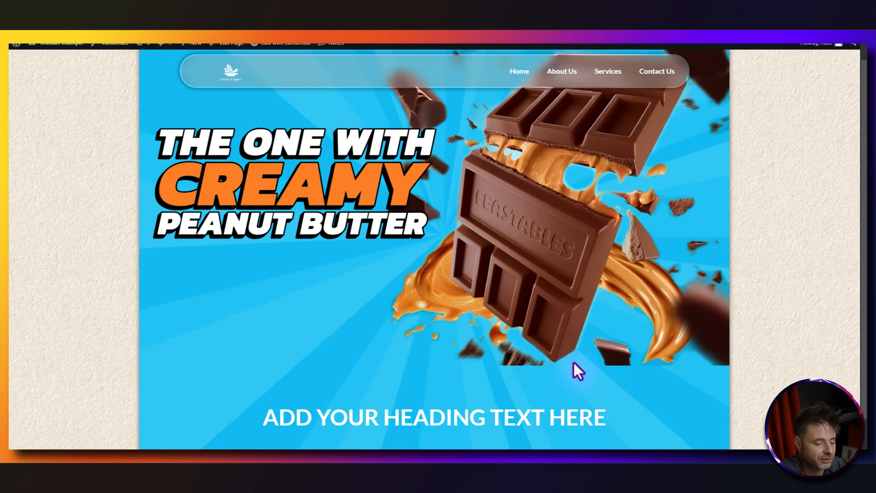
scroll(533, 311, "up", 2)
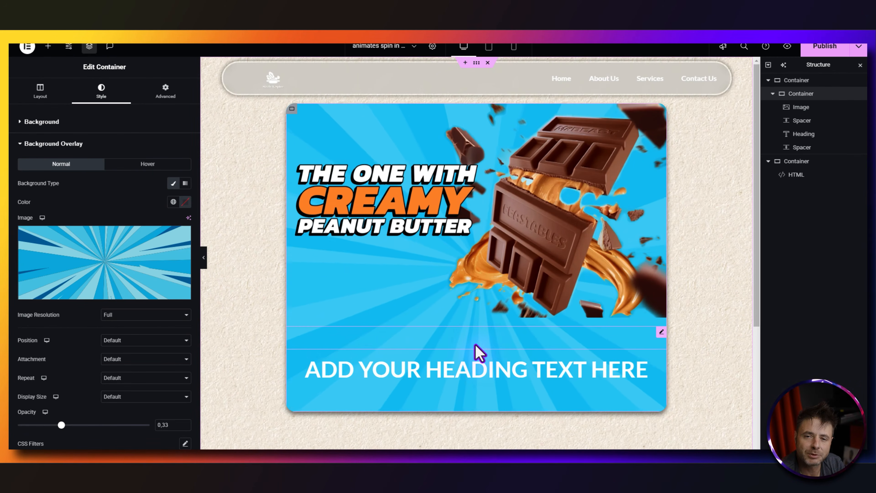
Replace the container's background overlay image with the red comic zoom burst —Pngtree—abstract-comic-zoom-focus-lines_1397400.jpg
left_click(108, 234)
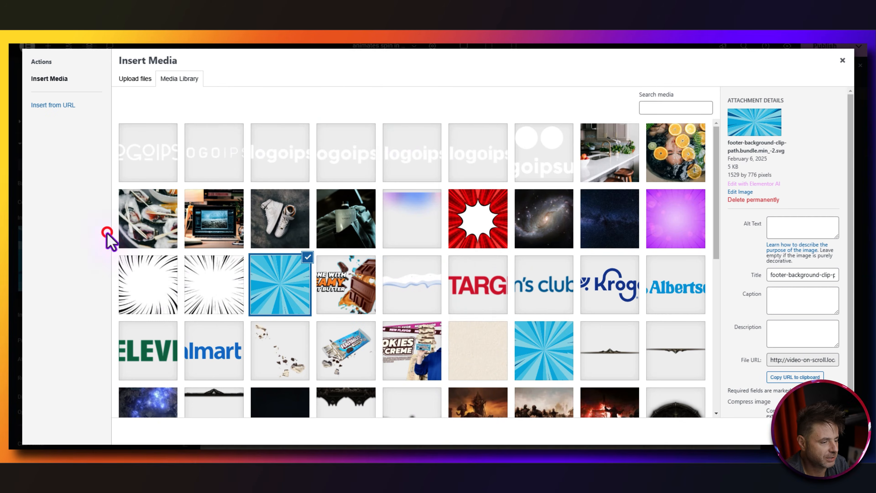
left_click(491, 233)
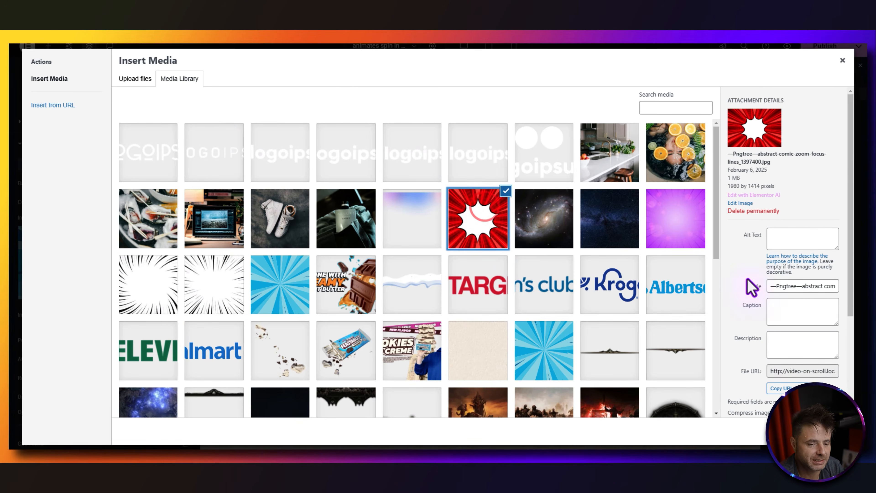
left_click(832, 431)
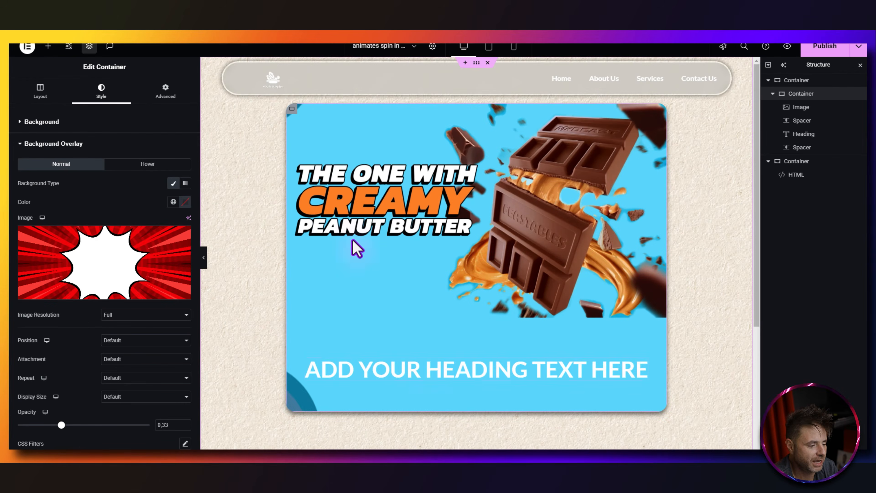
Clear the container's blue background color
left_click(56, 122)
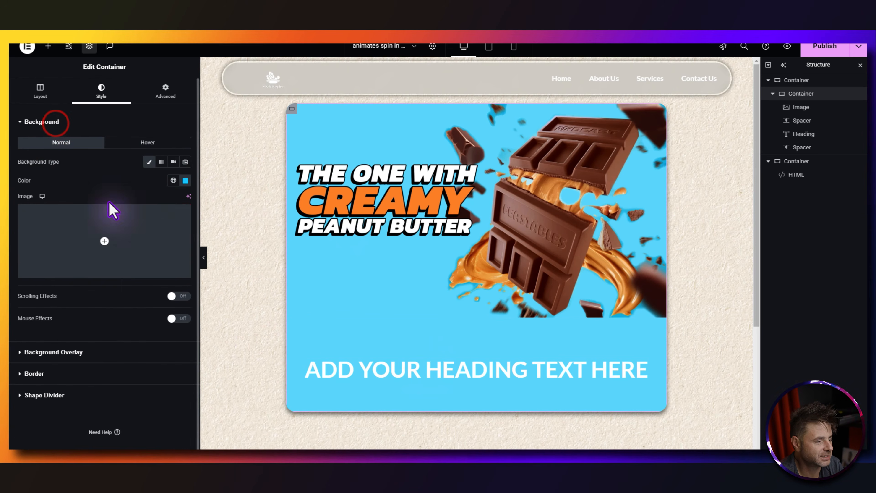
left_click(185, 180)
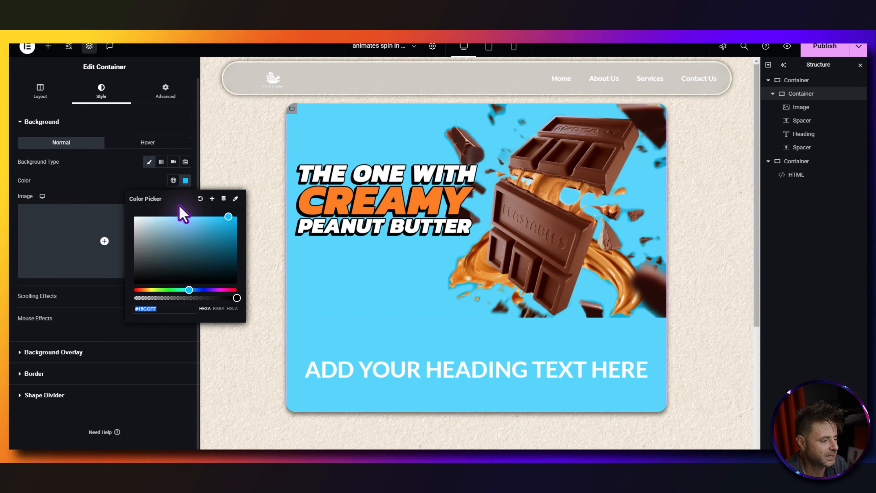
left_click(200, 199)
Raise the background overlay's opacity to the maximum and set its display size to Custom with a width of 120%
left_click(74, 346)
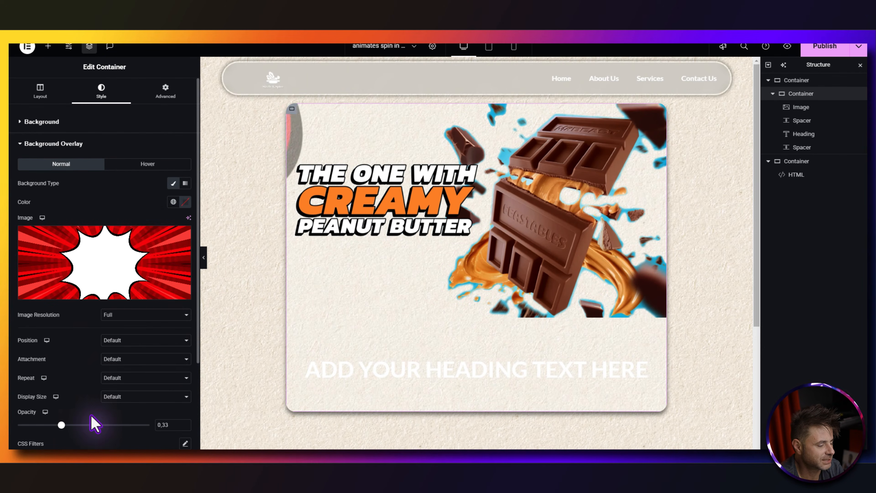
left_click_drag(62, 426, 157, 427)
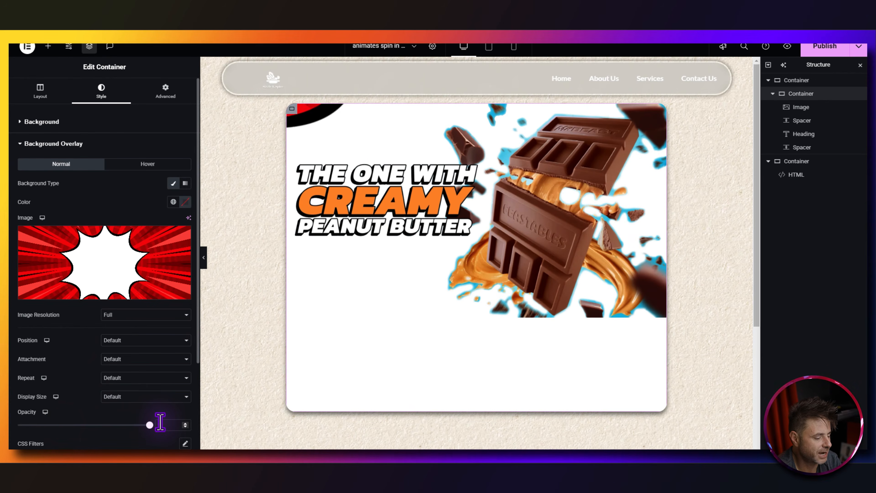
left_click(113, 397)
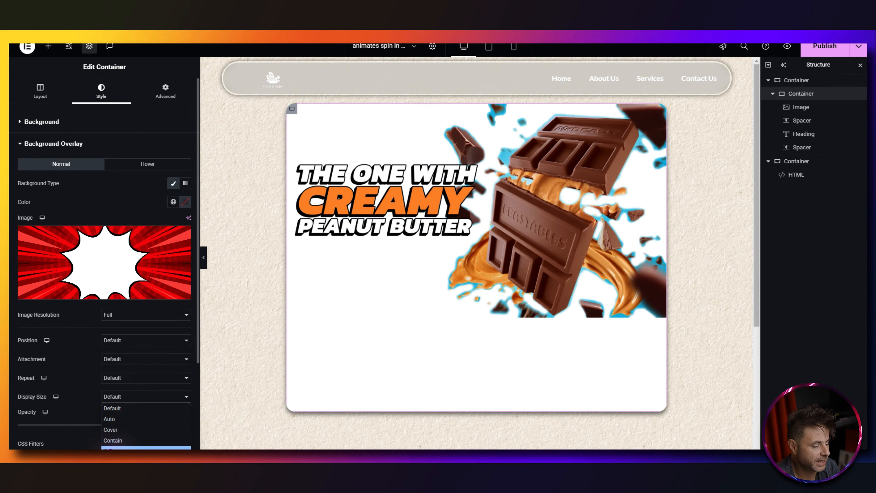
left_click(111, 448)
left_click_drag(20, 424, 111, 425)
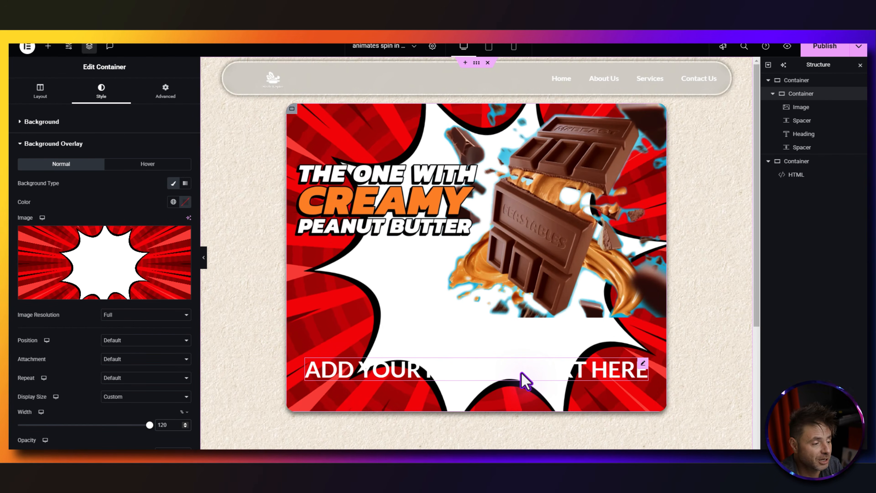
Change the spinBackground animation duration in the HTML widget's code, trying 50s before settling on 120s
left_click(799, 174)
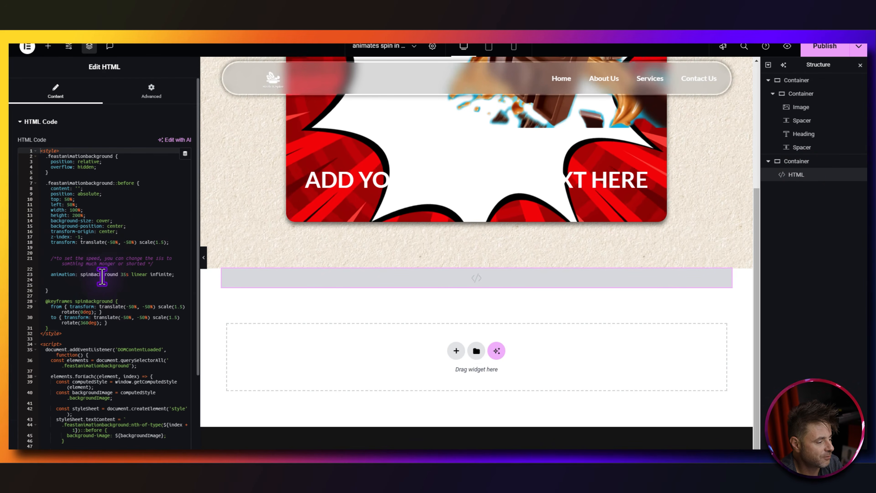
left_click(122, 276)
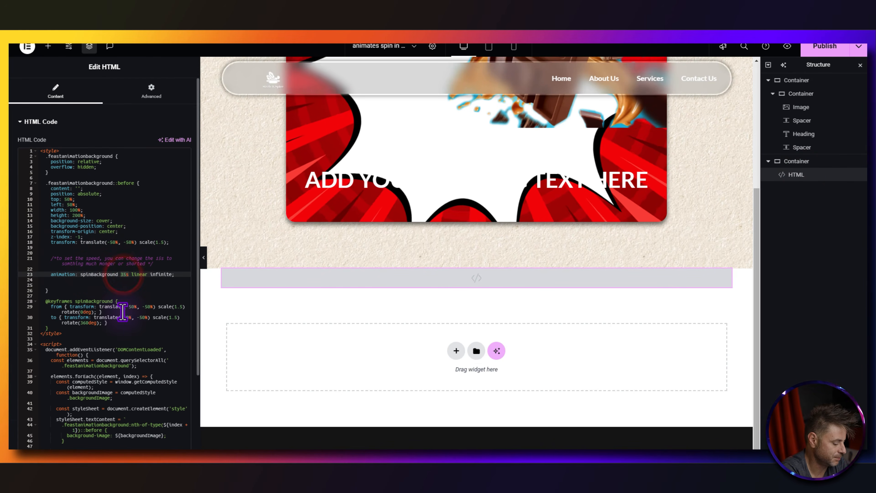
key("Delete")
key("Delete")
type("50")
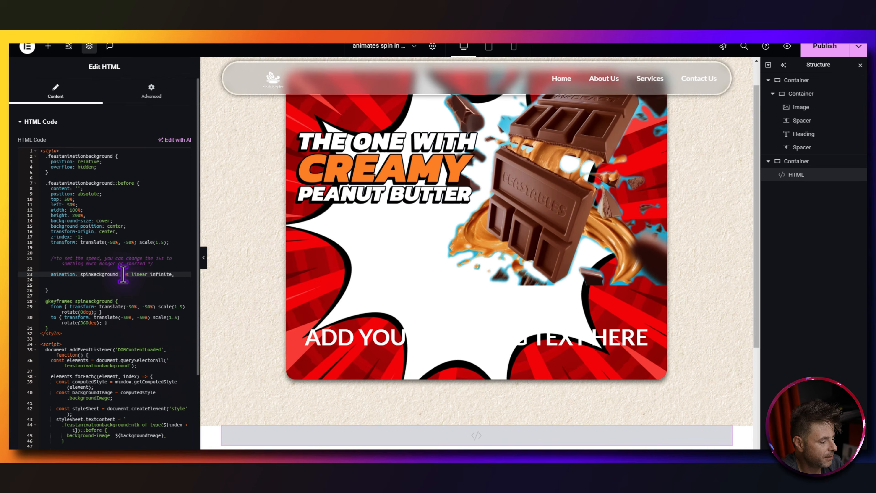
key("Delete")
key("Delete")
type("120")
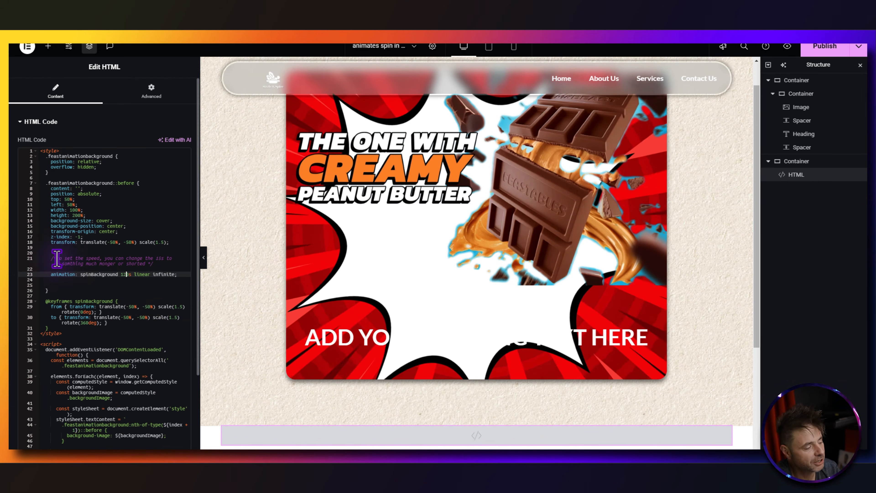
left_click_drag(51, 258, 159, 263)
left_click(160, 263)
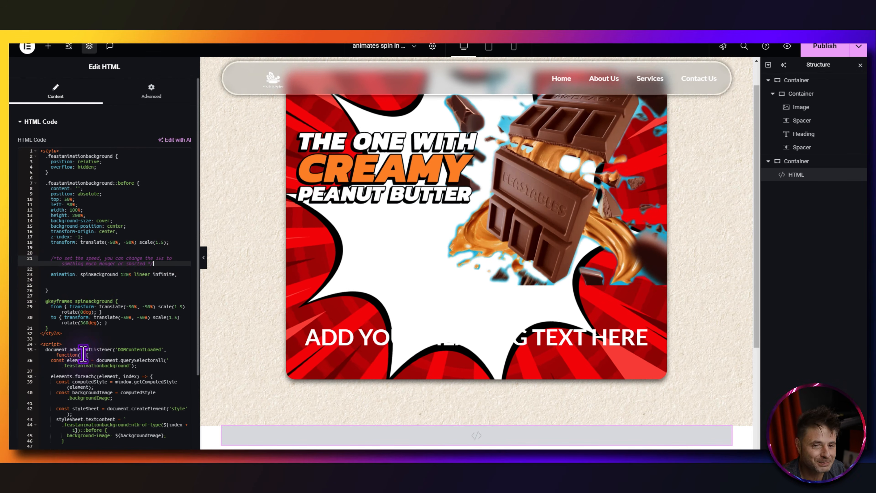
scroll(80, 356, "down", 3)
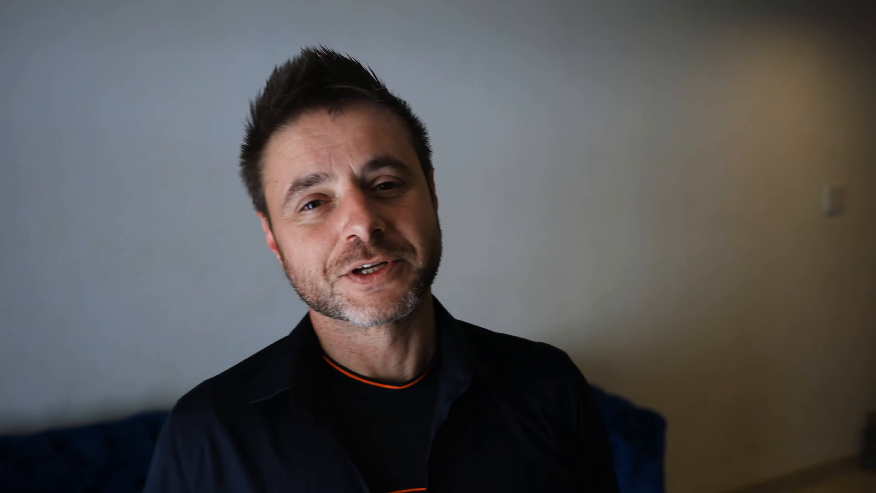